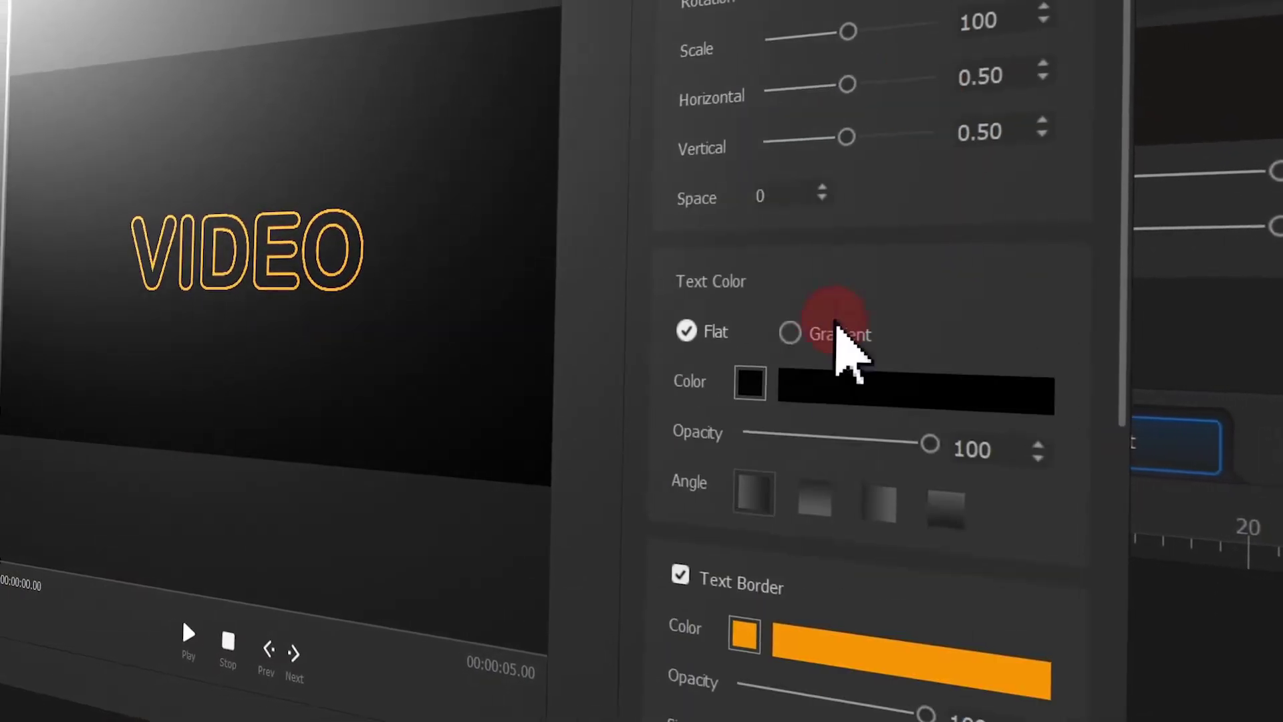
Make the VIDEO text light blue (#aae7ff) and turn off its orange text border
left_click(727, 660)
left_click(354, 264)
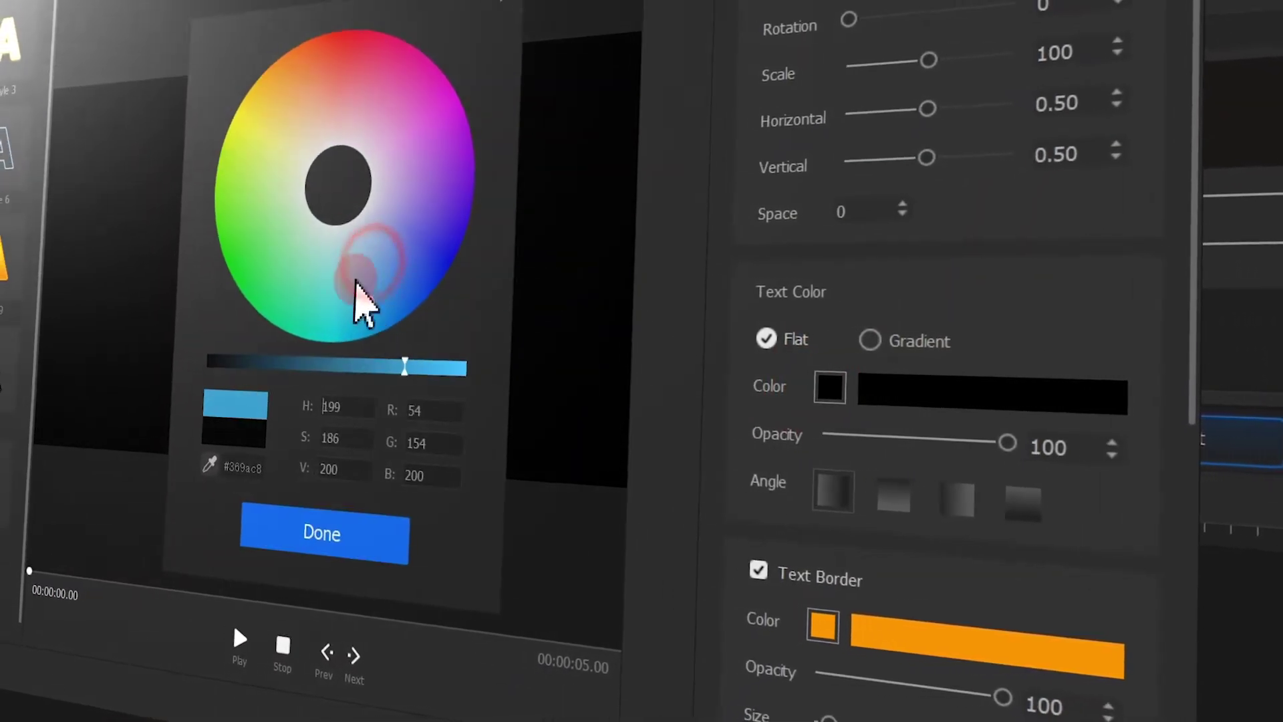
left_click_drag(410, 291, 406, 269)
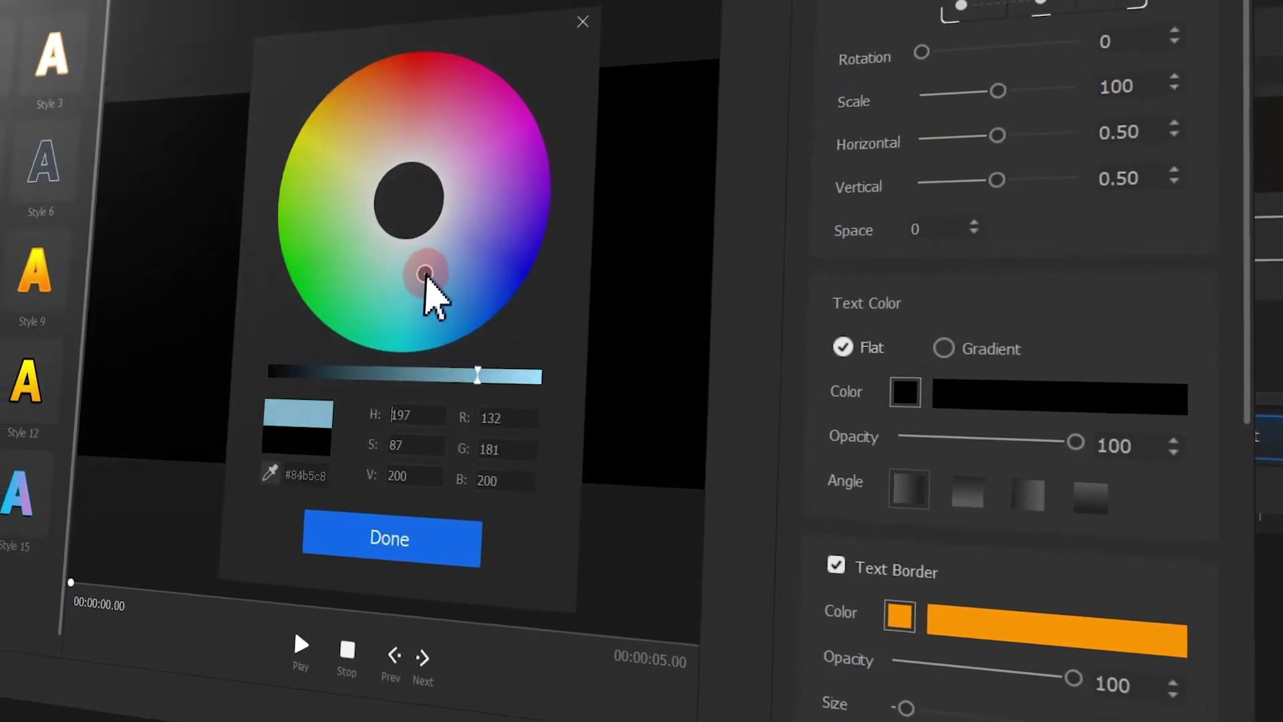
left_click_drag(460, 373, 524, 375)
left_click(439, 538)
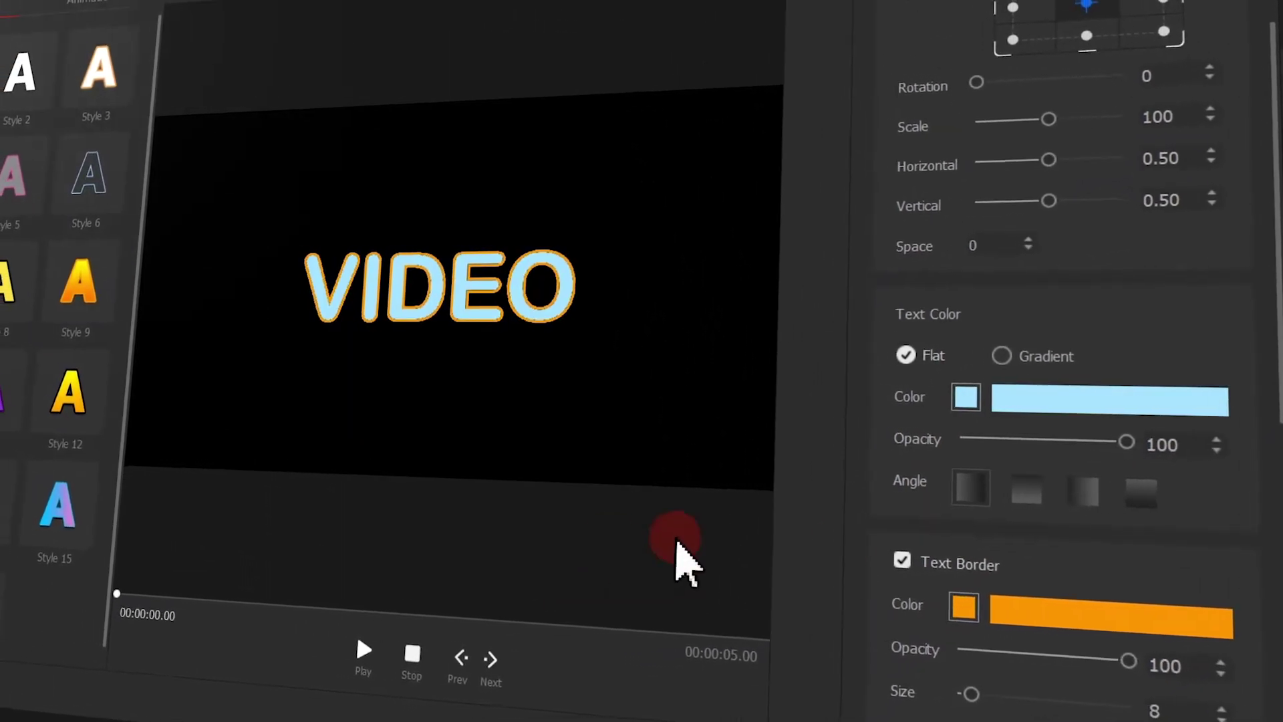
left_click(887, 561)
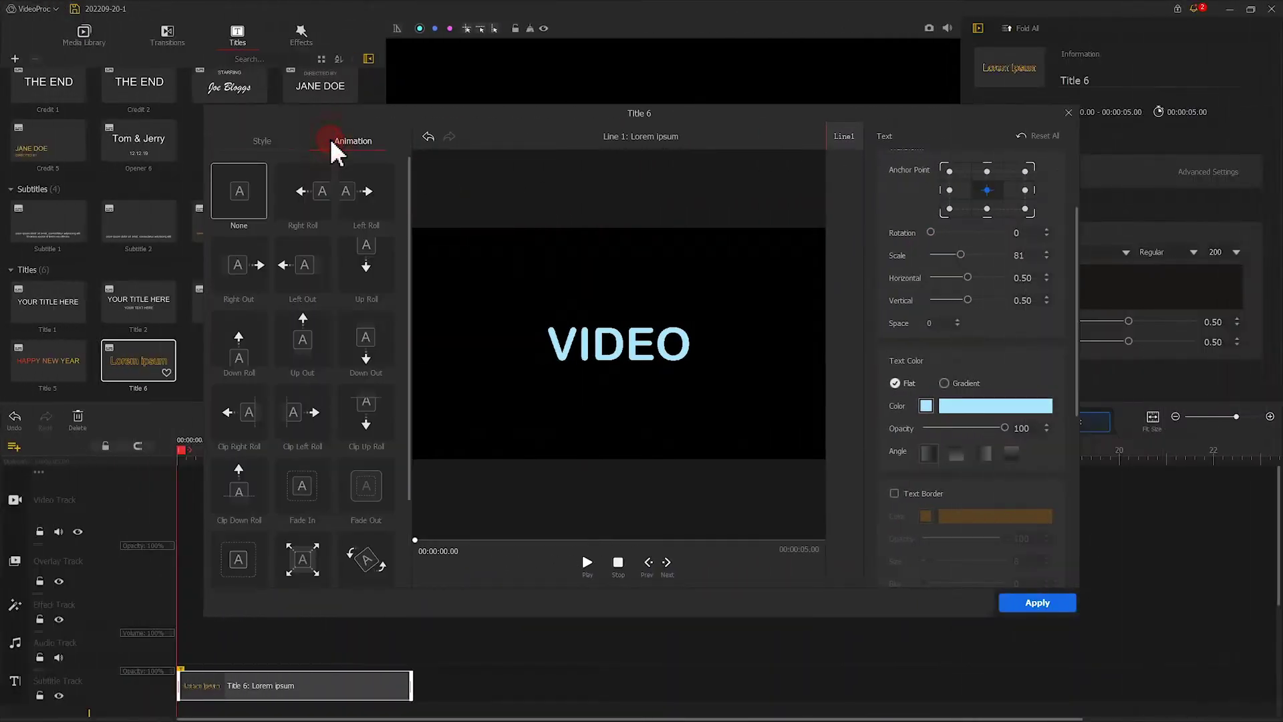
Apply Clip Left Roll to the title and crop the lake clip to a 5.8" portrait frame
left_click(298, 434)
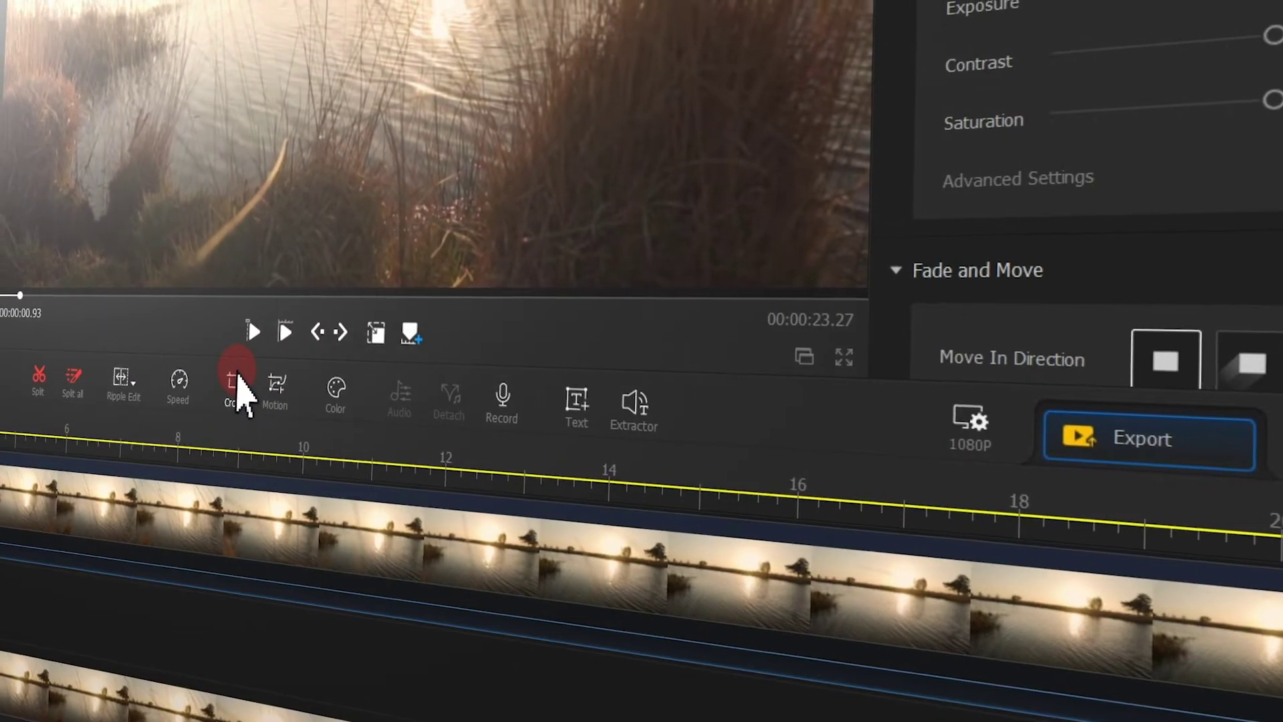
left_click(292, 395)
left_click_drag(332, 189, 17, 234)
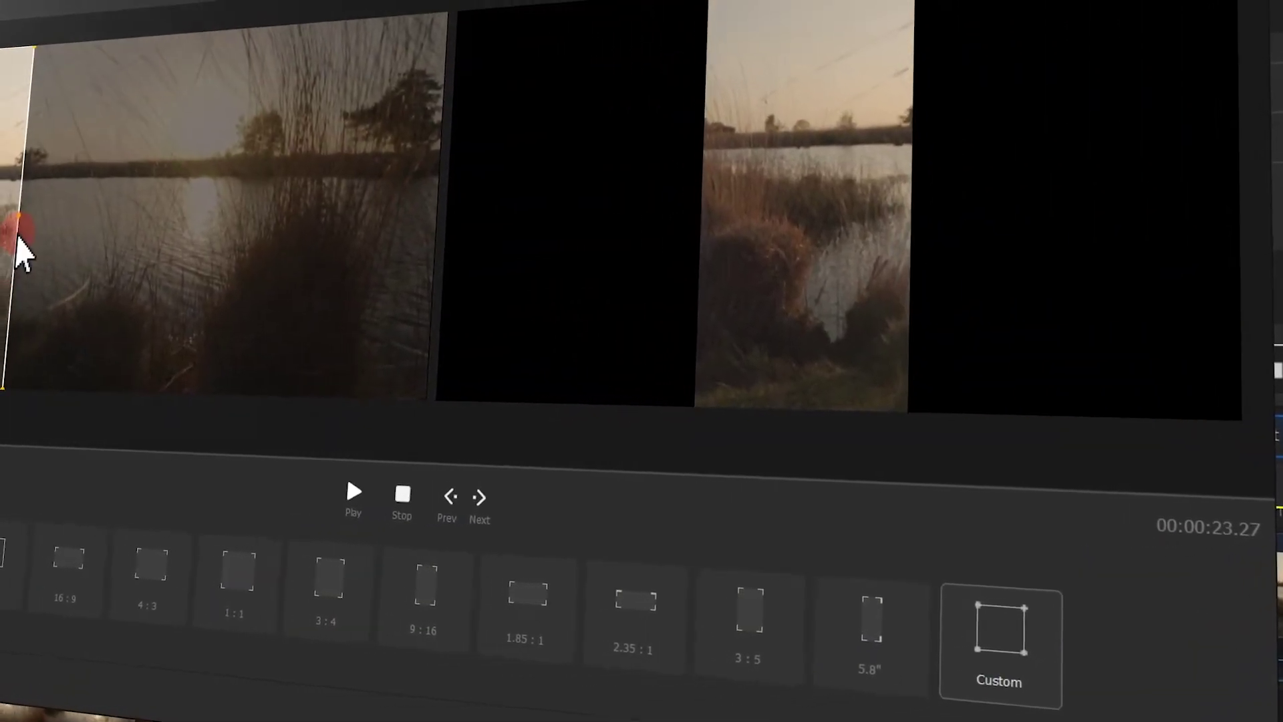
left_click(835, 625)
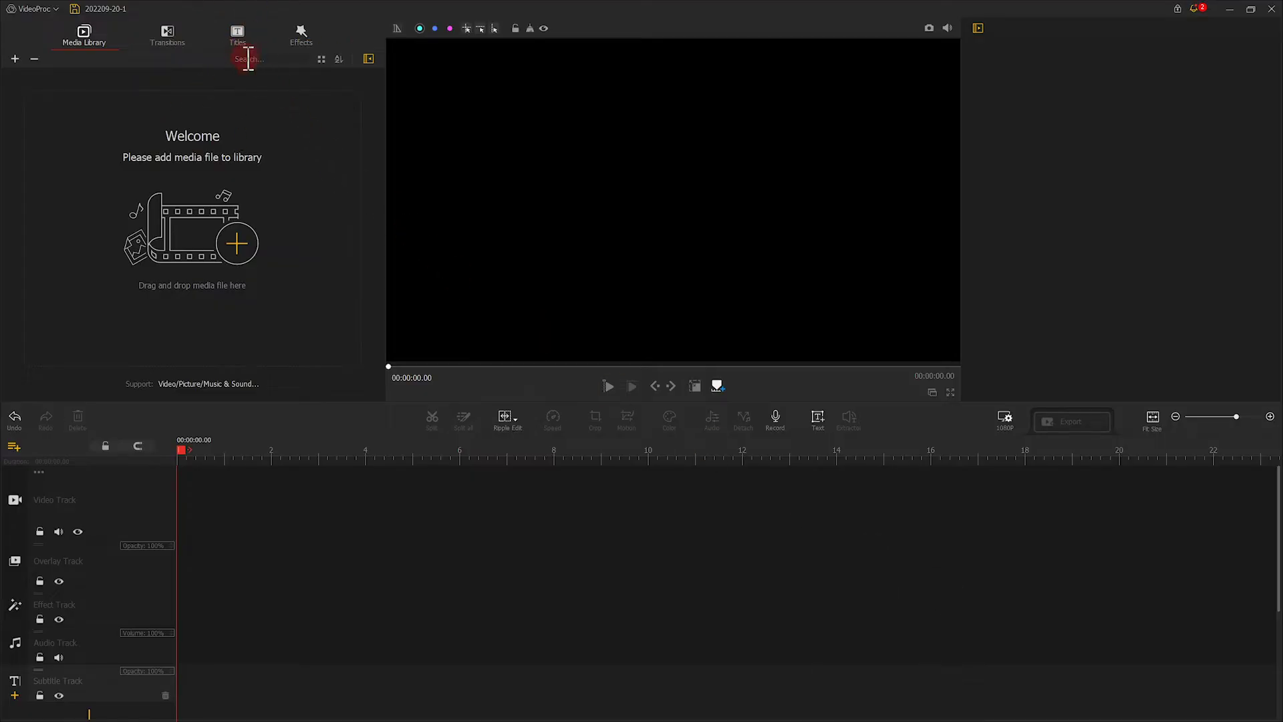
Place the Title 6 preset on the Subtitle Track and open its text editor
left_click(236, 35)
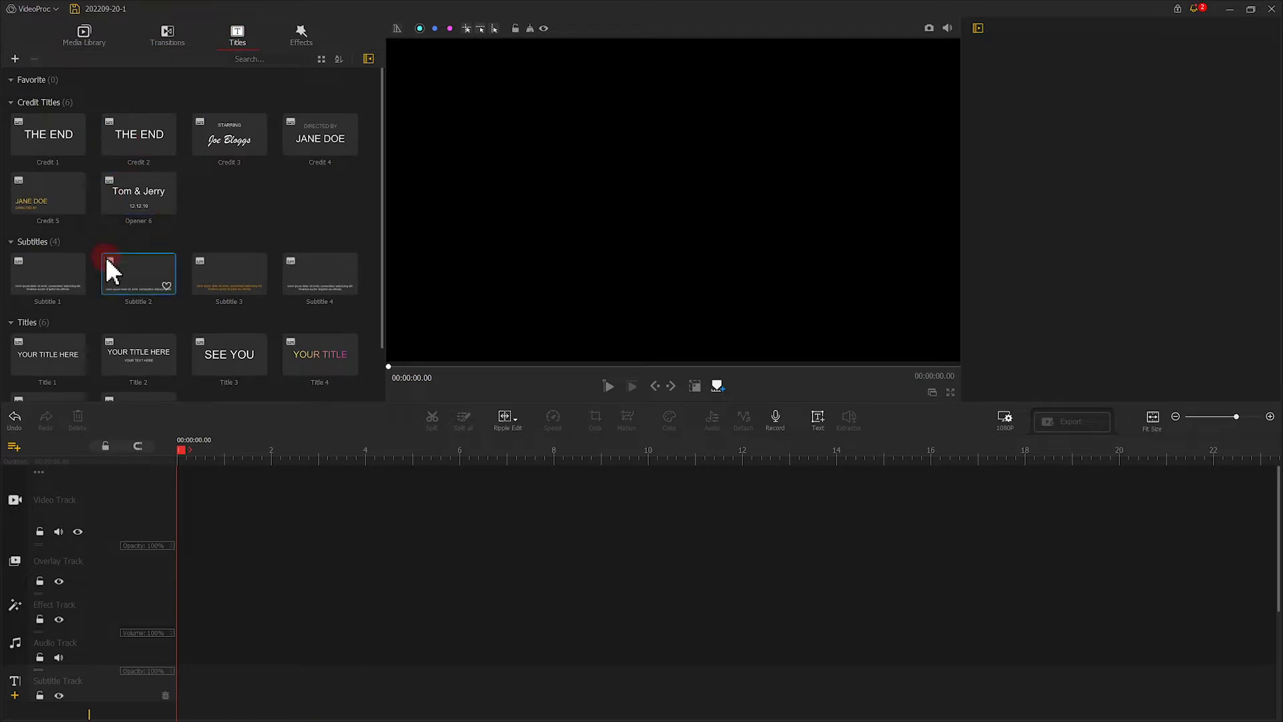
scroll(107, 258, "down", 1)
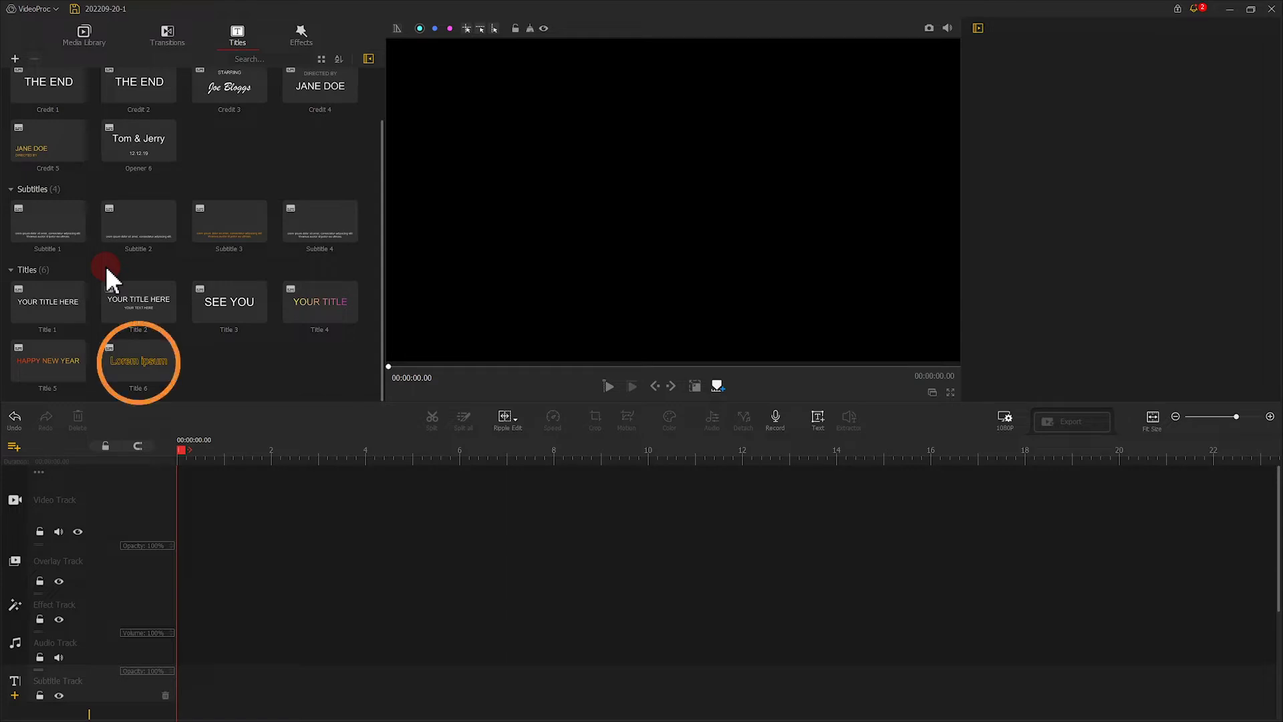
left_click_drag(128, 357, 174, 605)
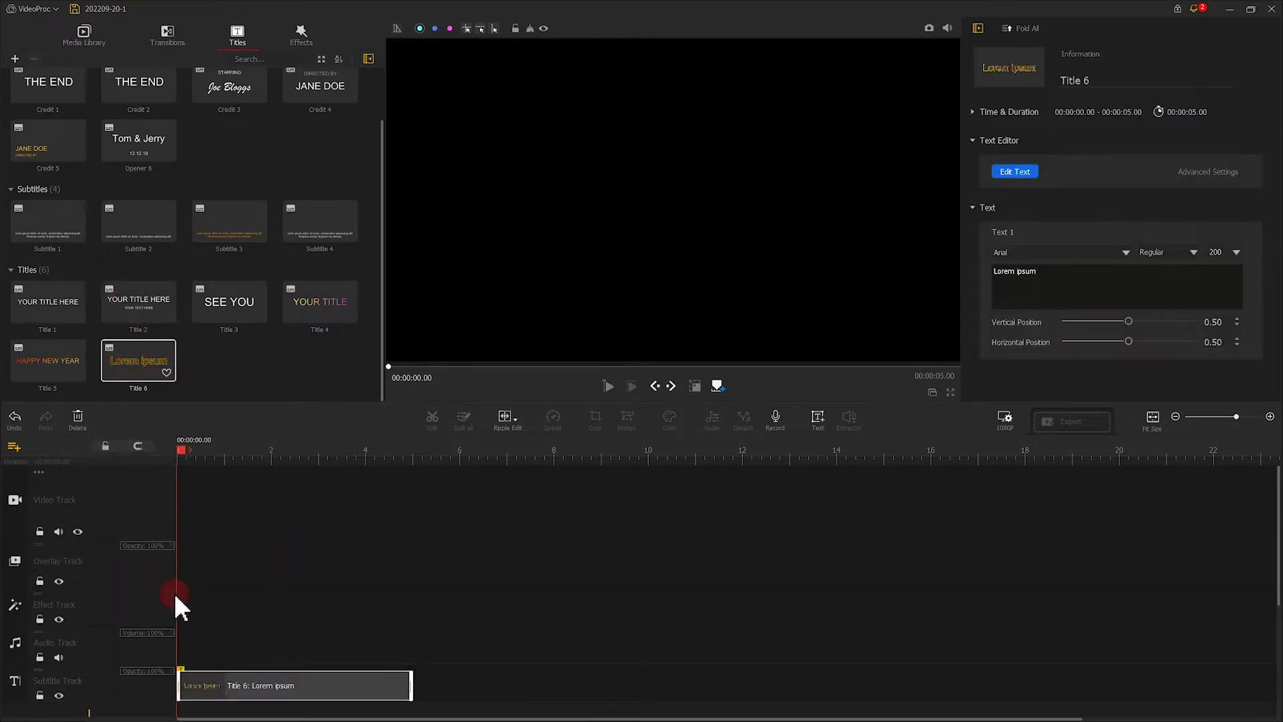
left_click(1017, 171)
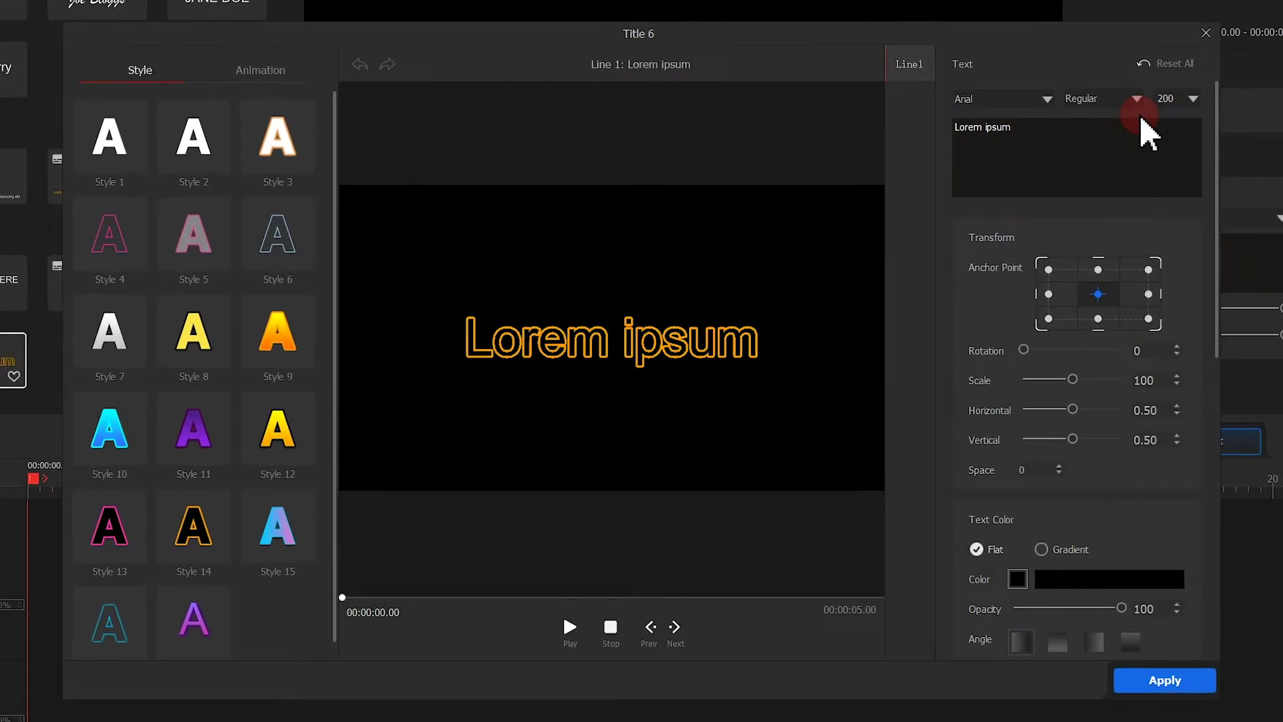
Replace the title text with VIDEO in Arial Rounded MT Bold, font size 300
left_click_drag(1051, 144, 942, 127)
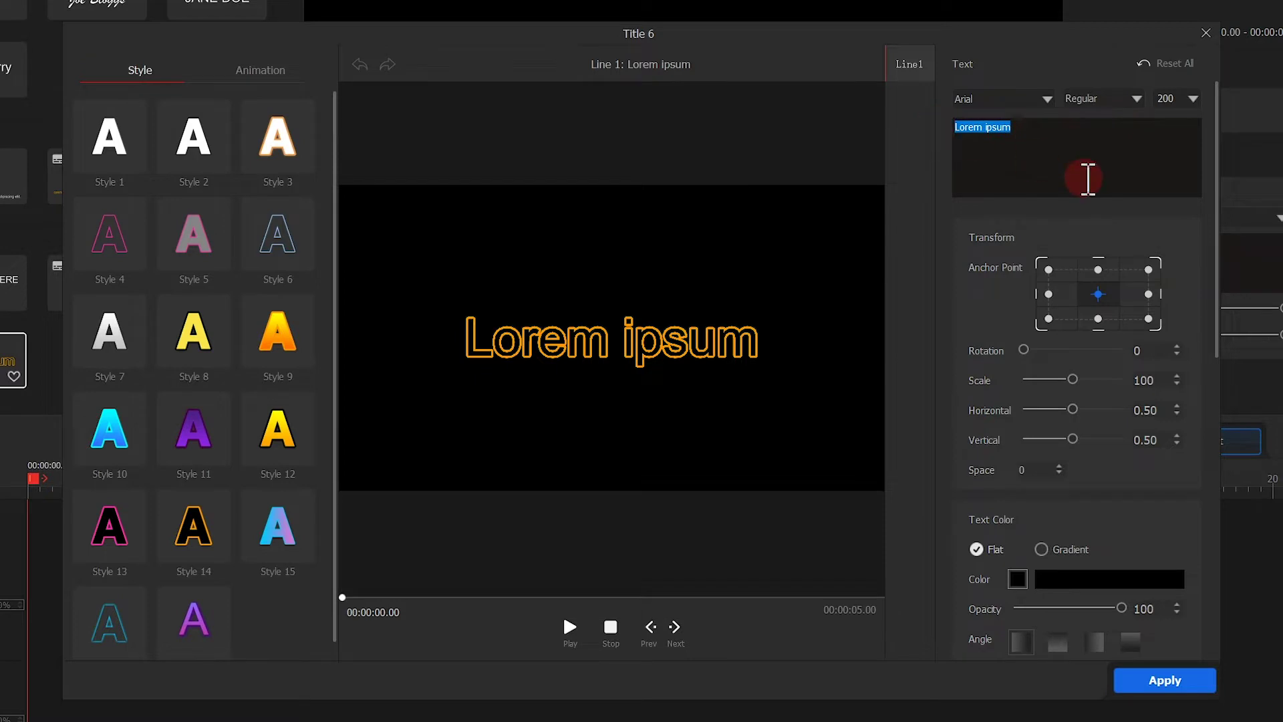
type("VIDEO")
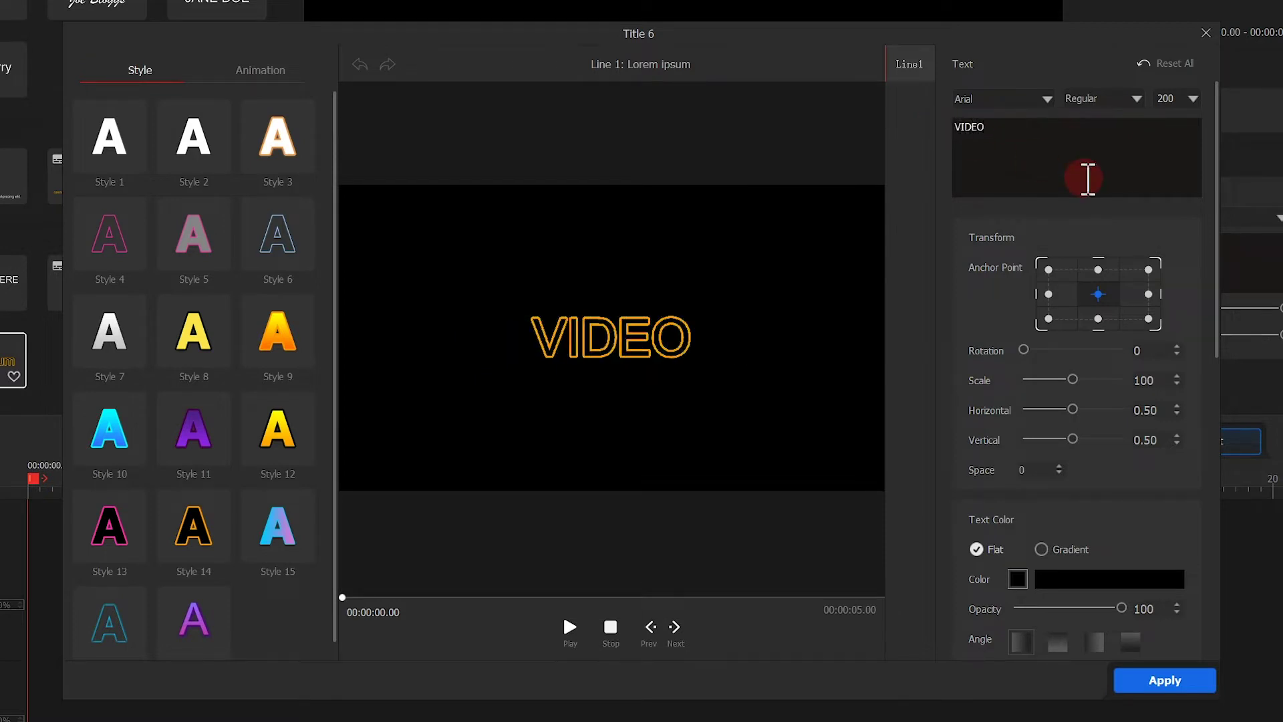
left_click(1047, 99)
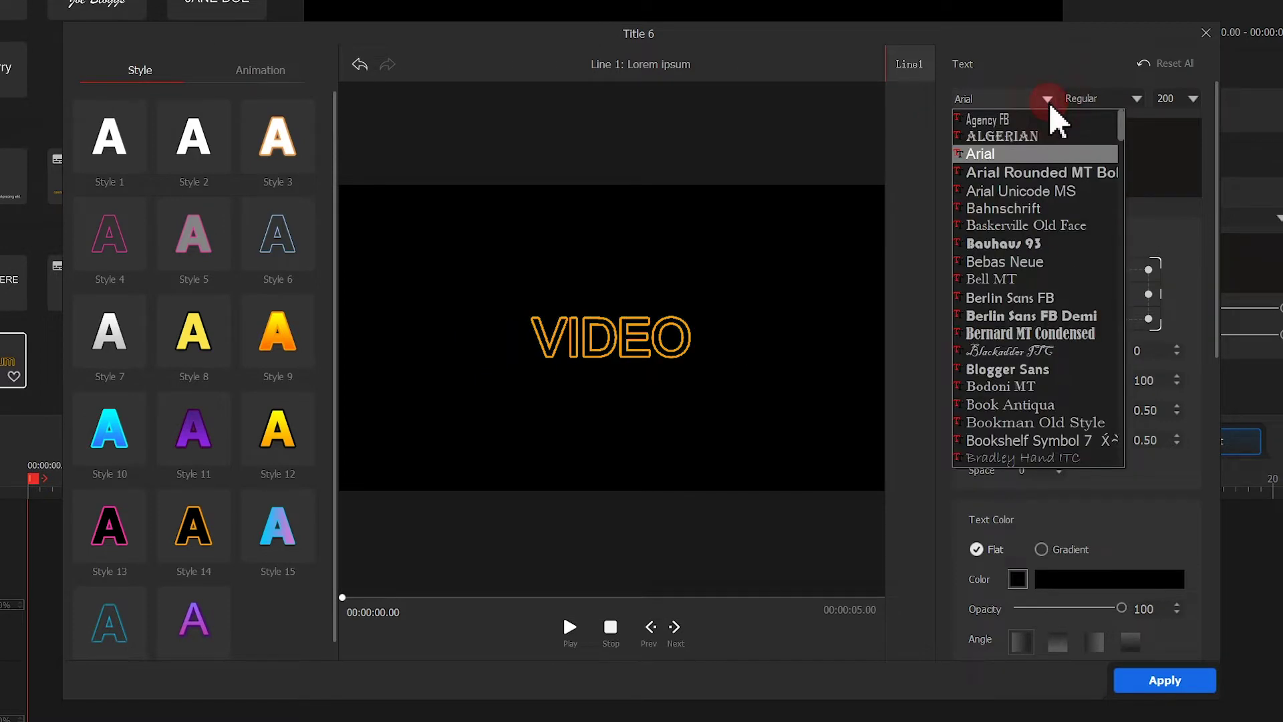
left_click(1025, 172)
left_click(1169, 99)
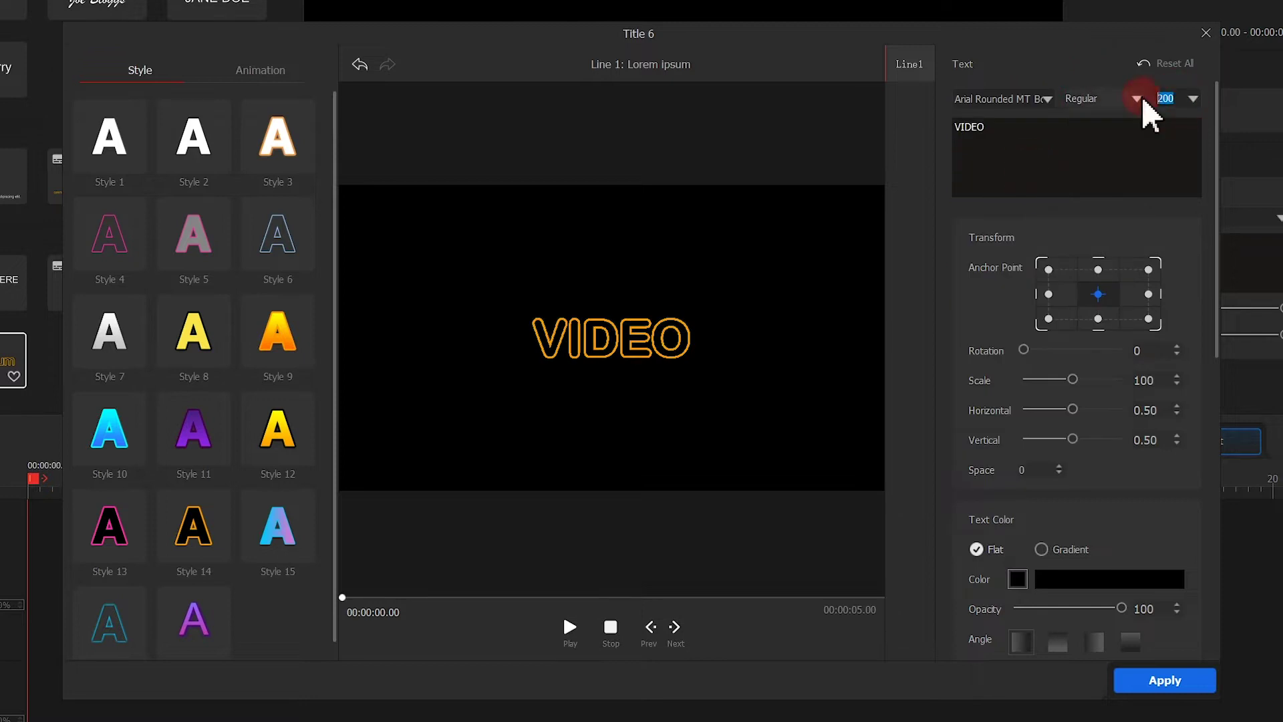
type("300")
Colour the text light blue, remove its border, and set Scale to 81
scroll(1123, 264, "down", 3)
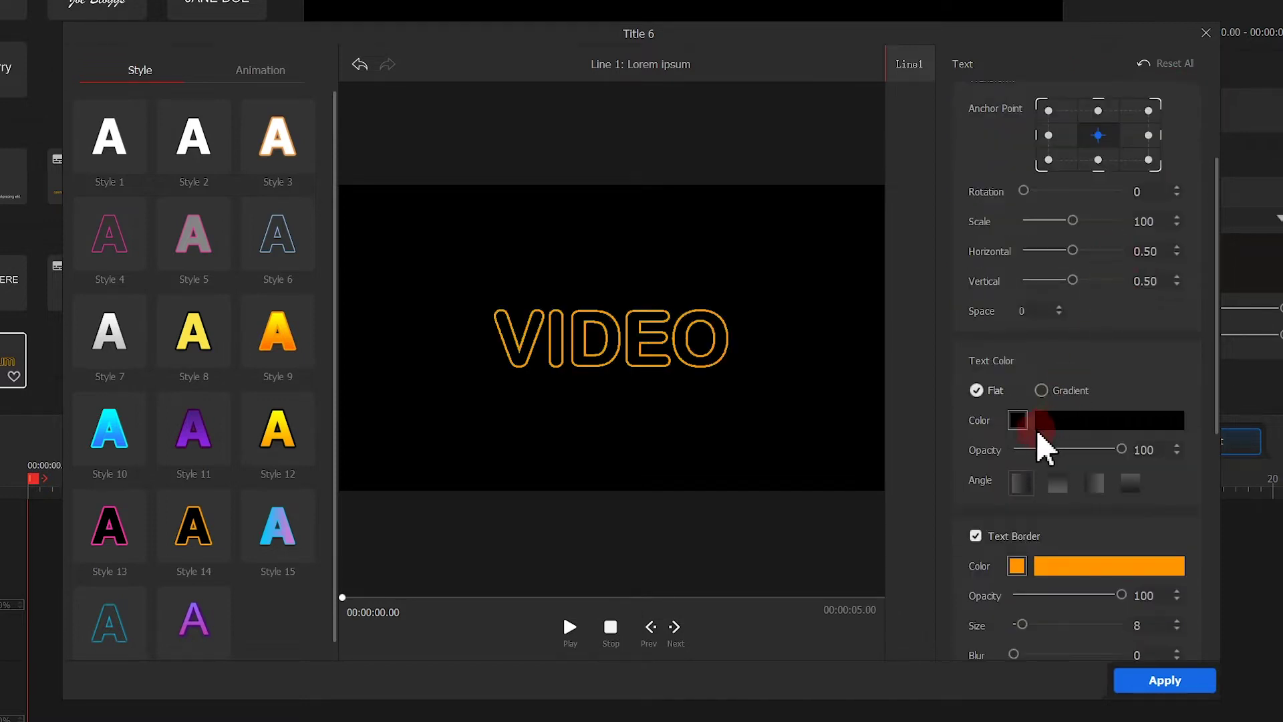
left_click(1016, 423)
left_click(678, 344)
left_click_drag(707, 415, 761, 417)
left_click(700, 543)
left_click(976, 536)
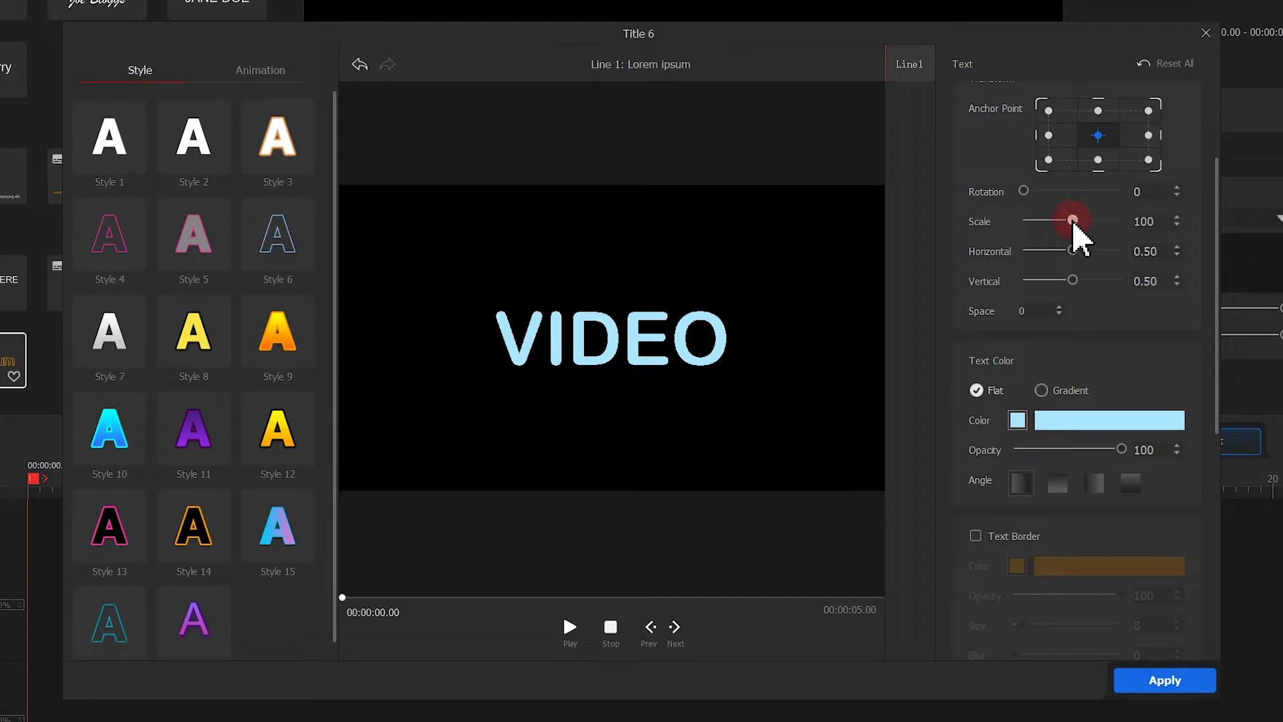
left_click_drag(1074, 225, 1066, 229)
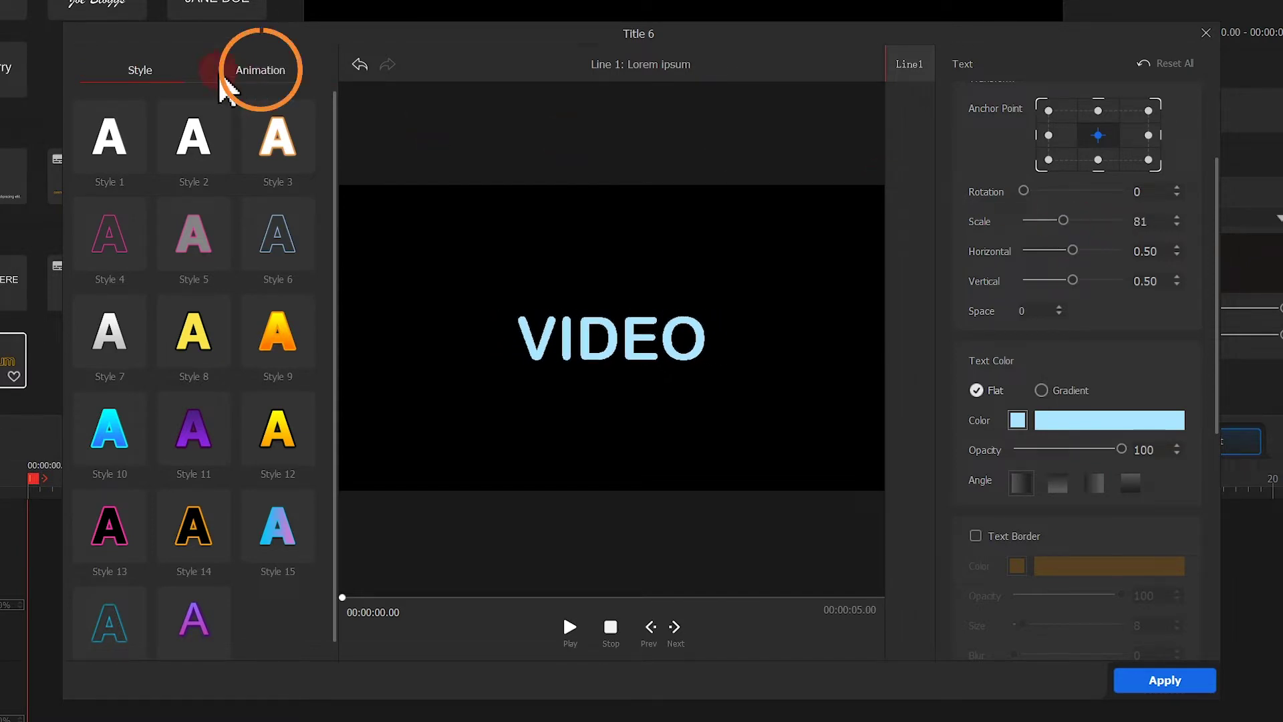
Give VIDEO the Clip Left Roll animation, set Scale to 151, and rewind the preview
left_click(233, 71)
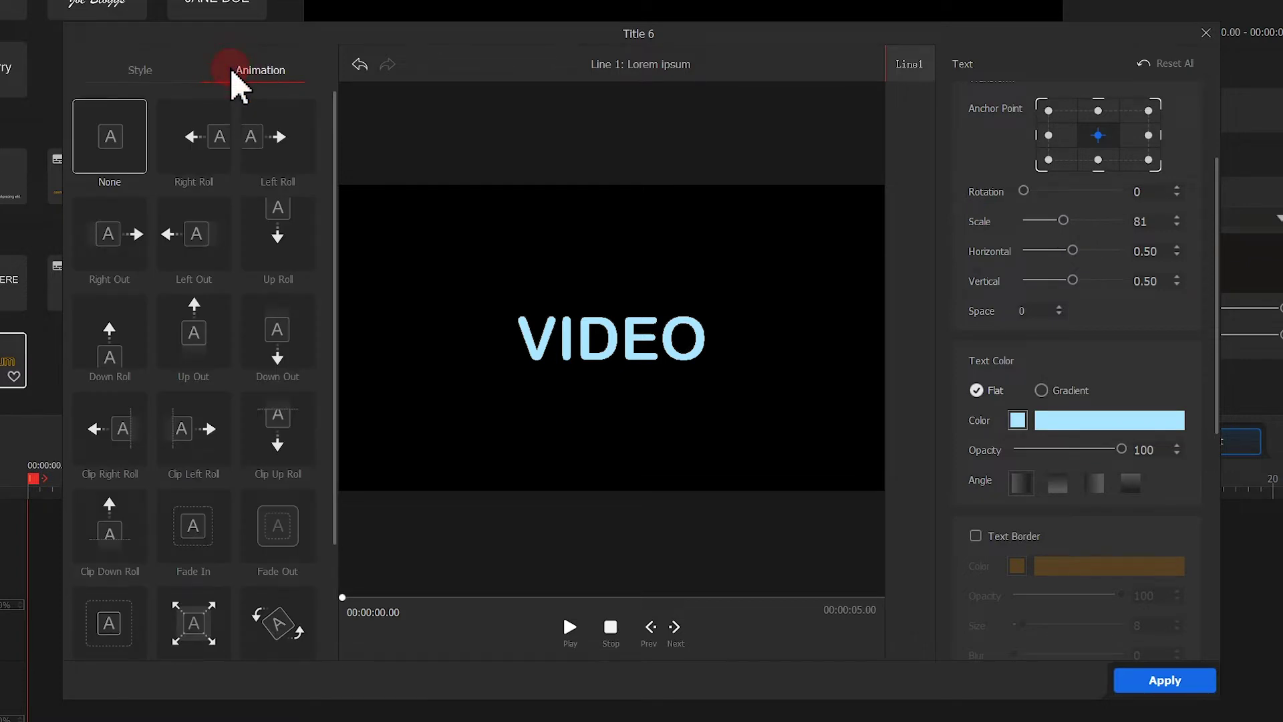
left_click(169, 450)
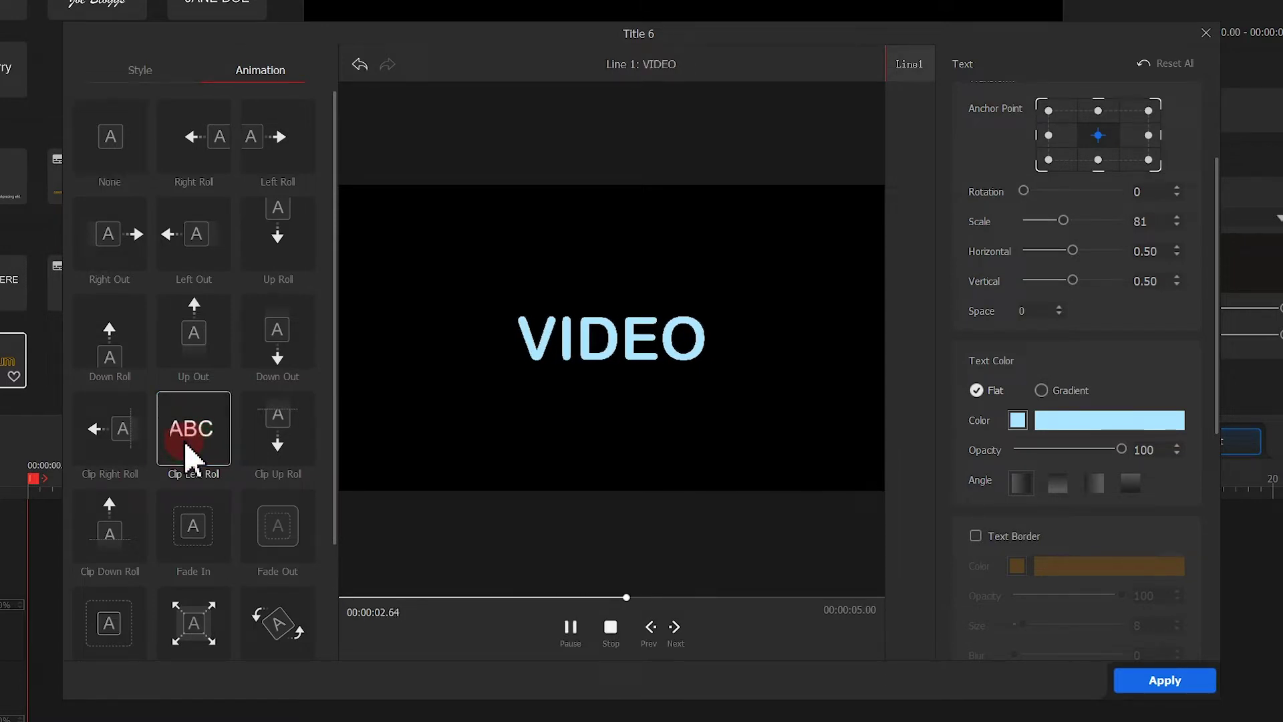
left_click_drag(1063, 219, 1100, 225)
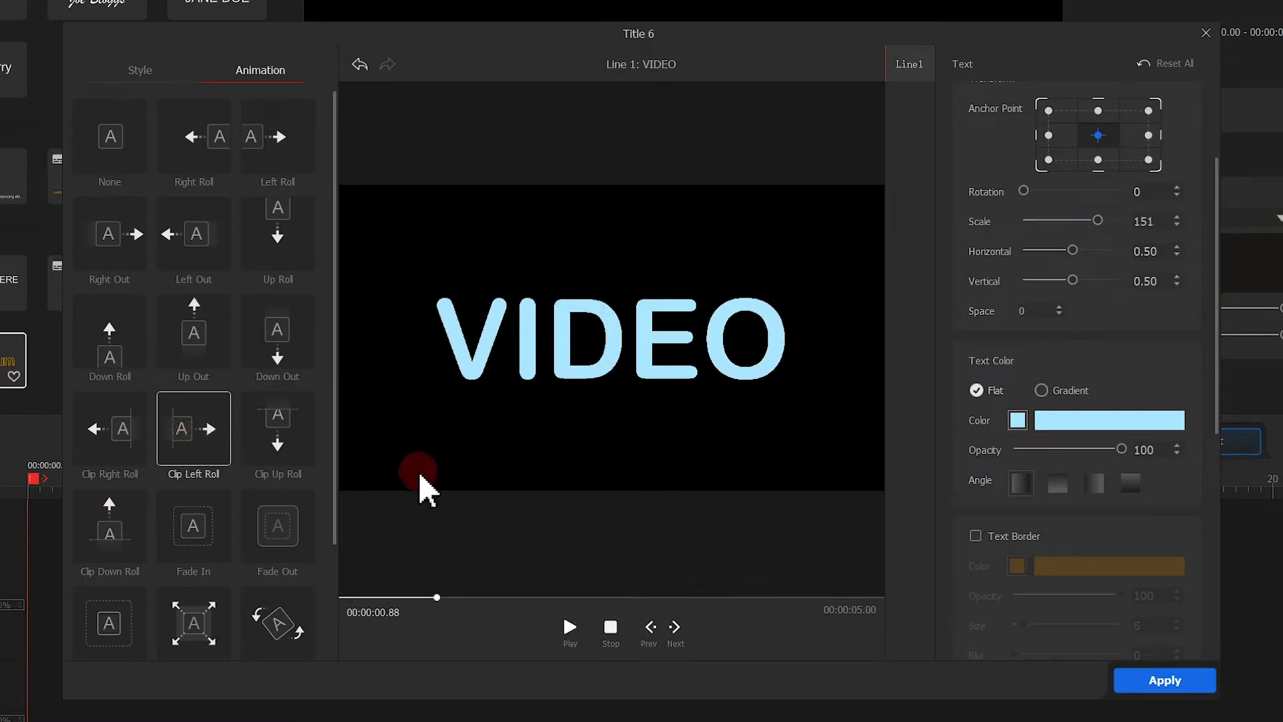
mouse_move(437, 597)
left_mouse_down()
mouse_move(346, 601)
mouse_move(435, 600)
left_mouse_up()
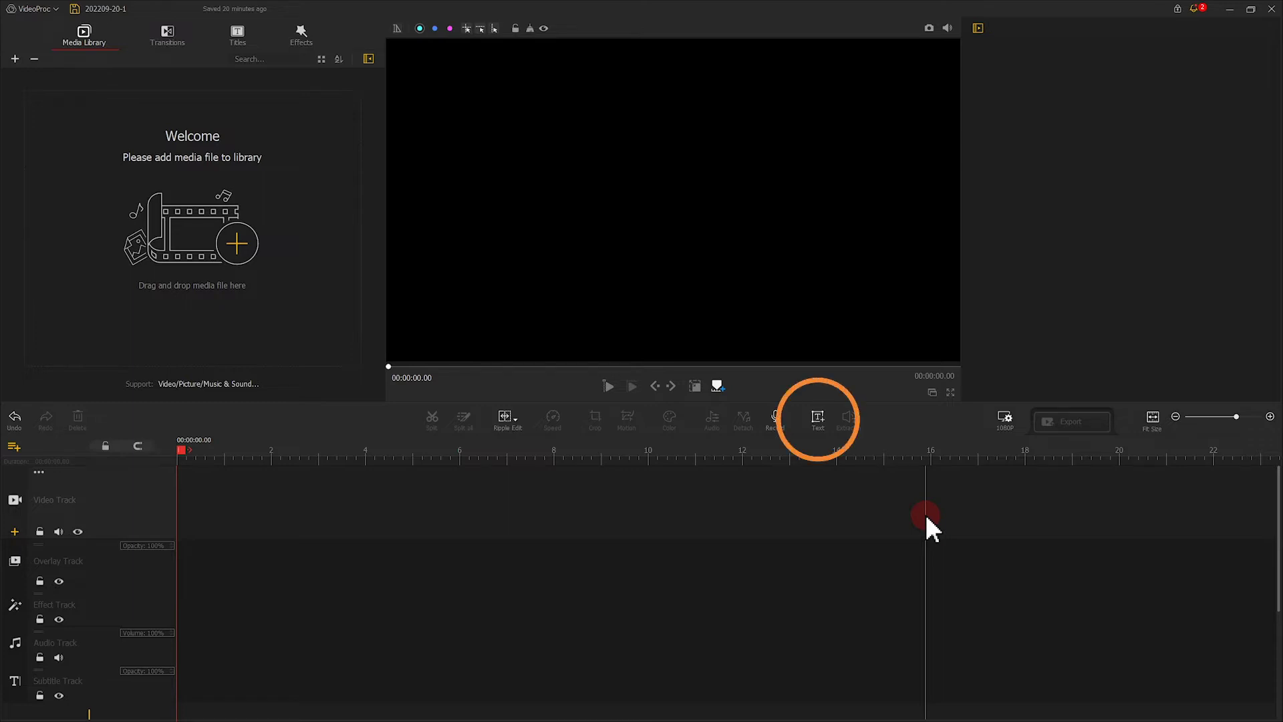
Add a new text title reading VIDEO in Arial Rounded MT Bold at font size 20
left_click(818, 419)
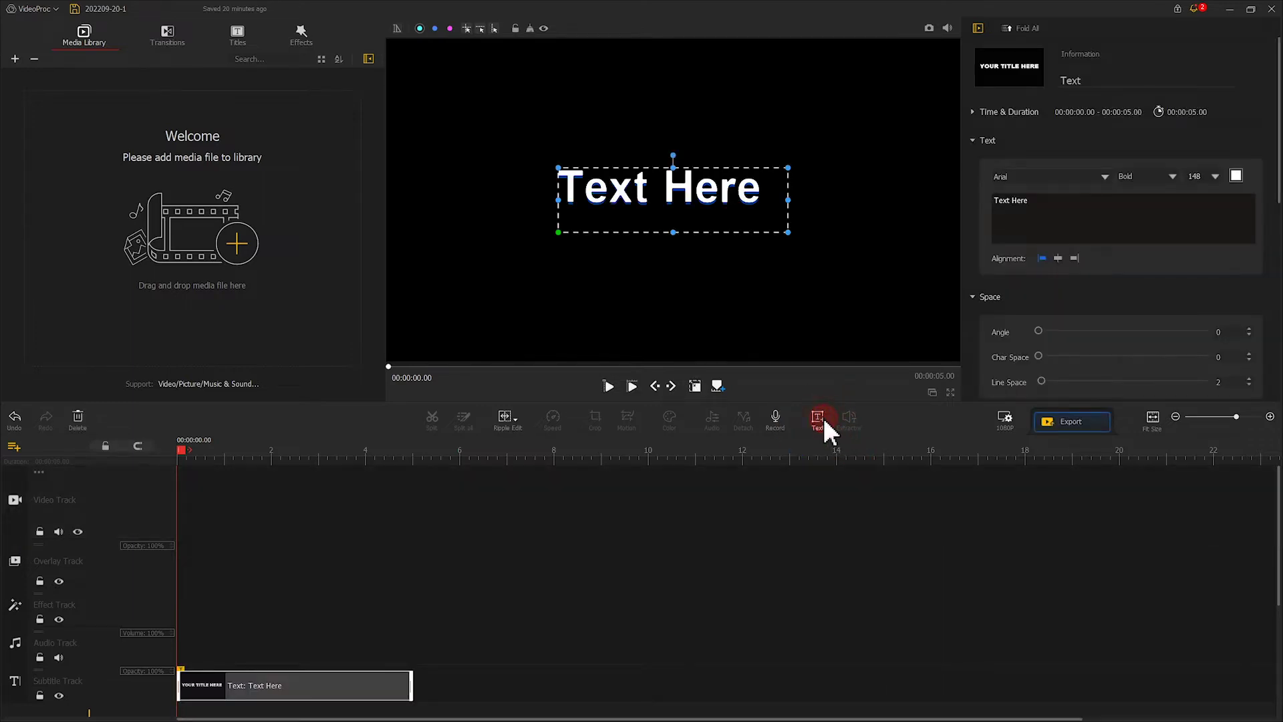
key("ctrl+a")
type("VIDEO")
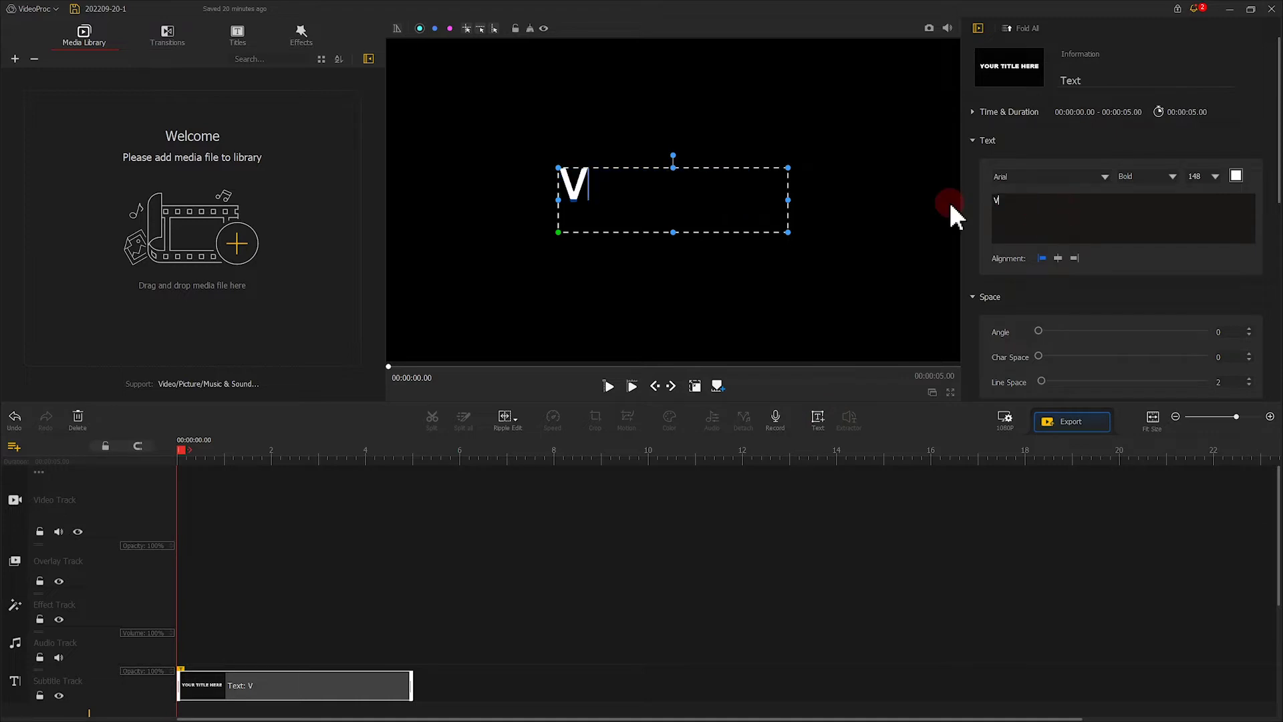
left_click(1029, 179)
left_click(1030, 232)
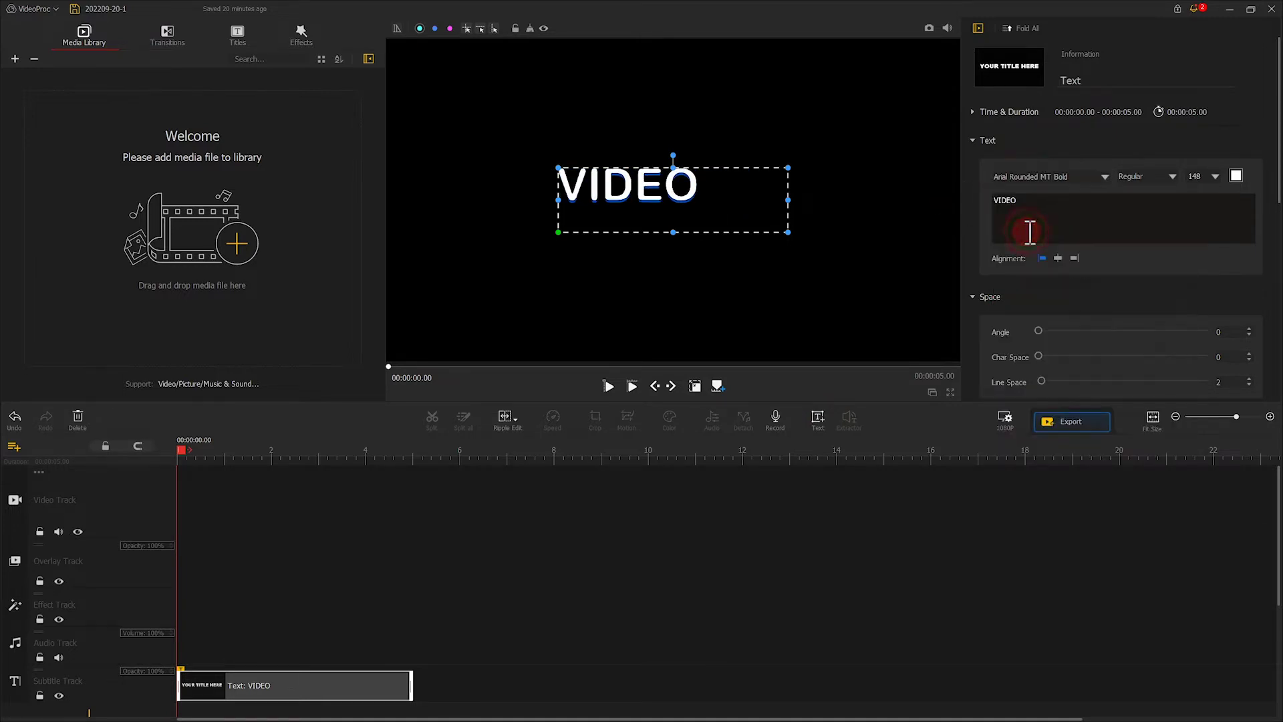
double_click(1189, 176)
key("BackSpace")
type("20")
key("Return")
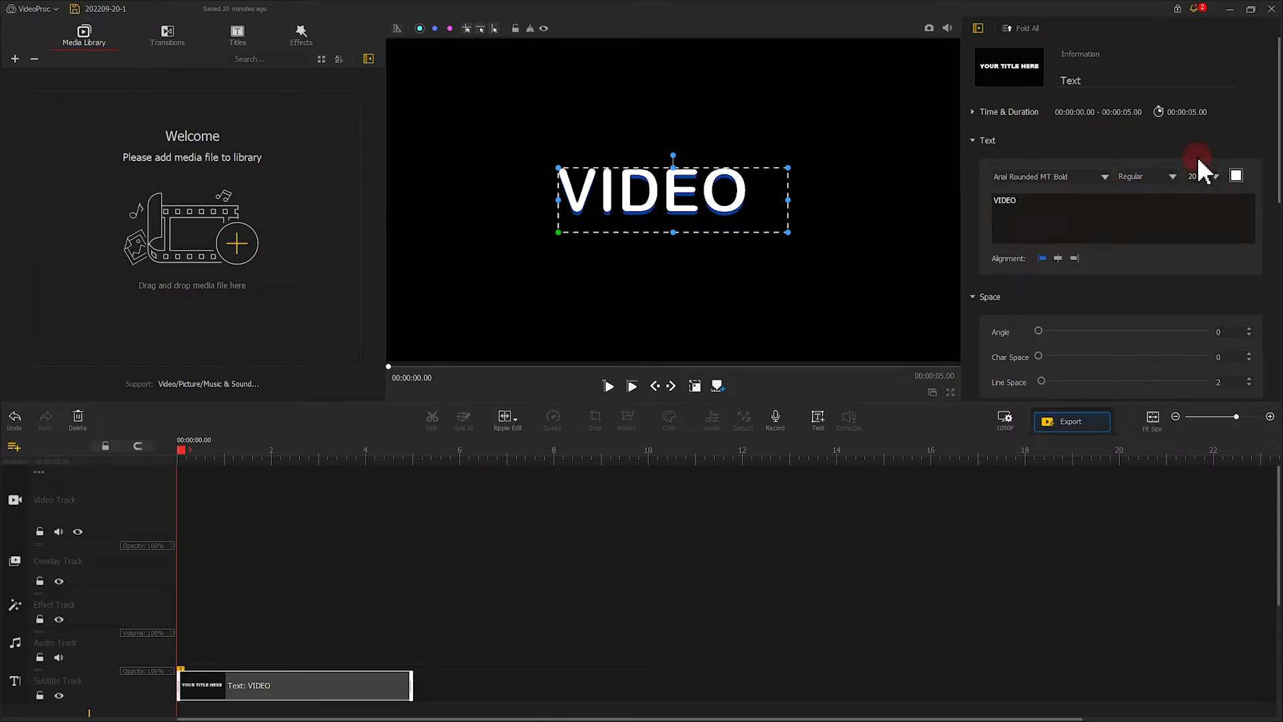
Colour the VIDEO text peach and reduce its text shadow offset to 3
left_click(1236, 176)
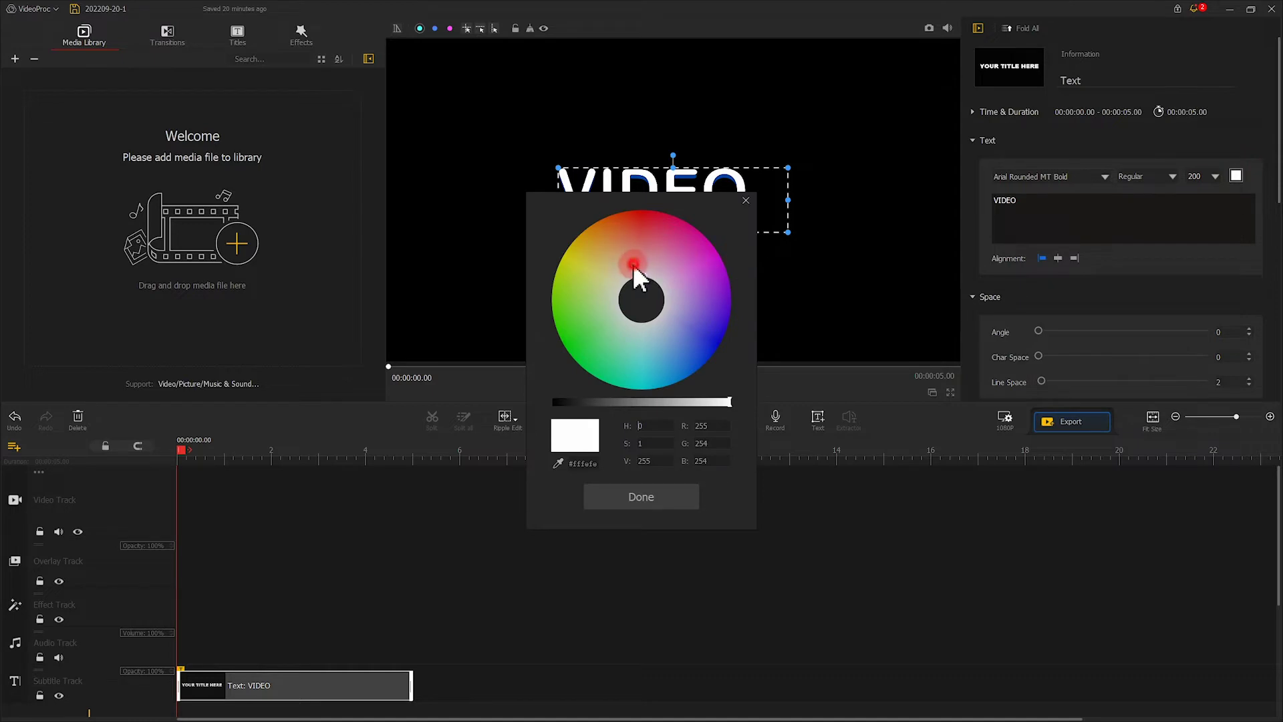
left_click_drag(632, 263, 620, 240)
left_click(652, 500)
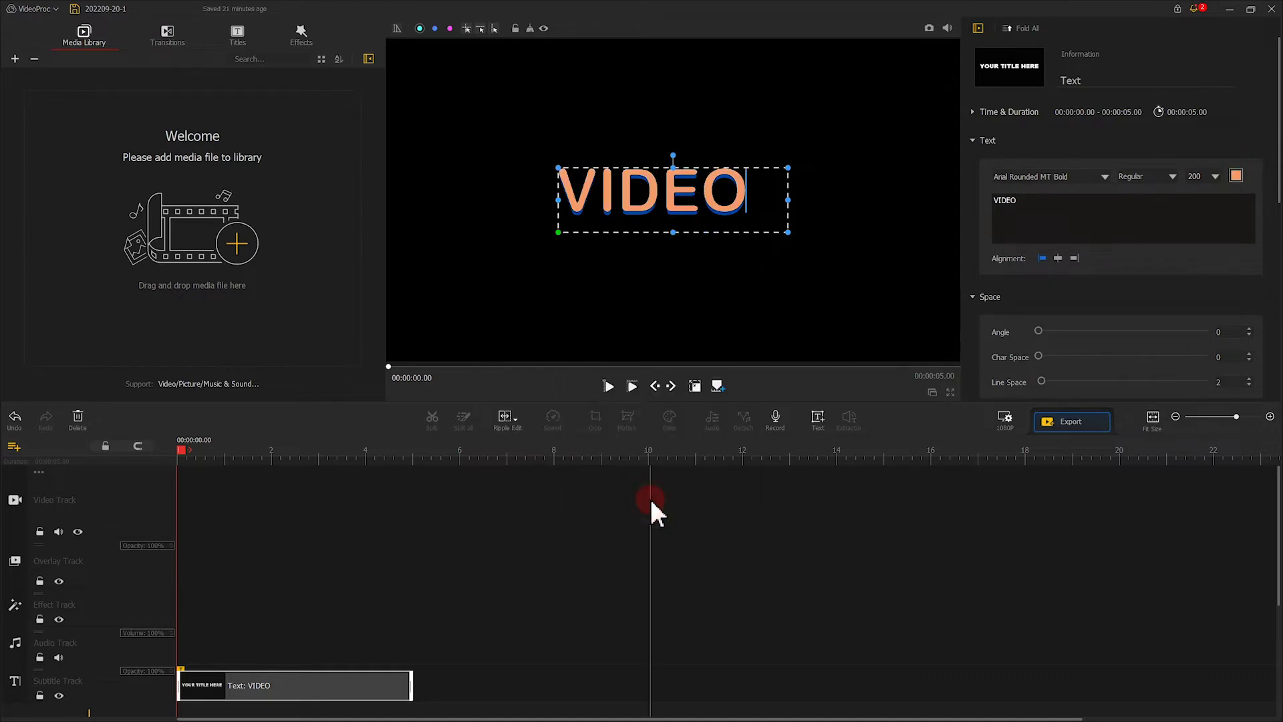
scroll(1179, 296, "down", 6)
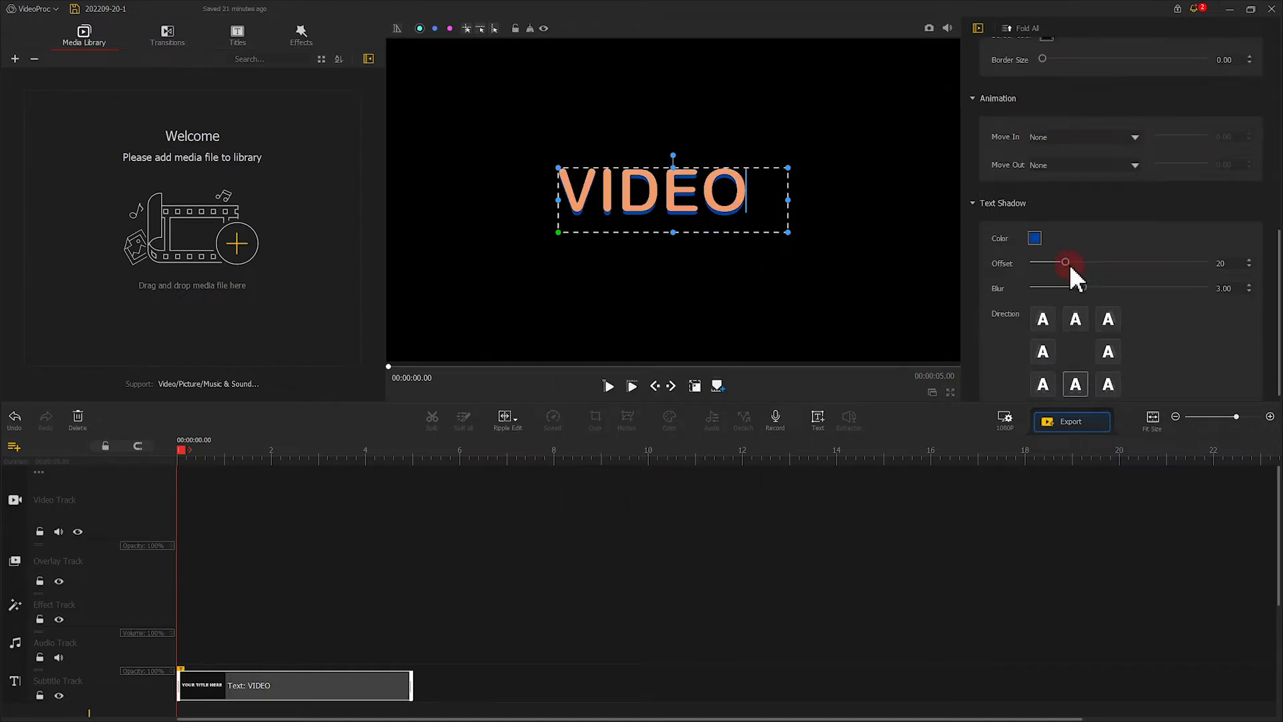
left_click_drag(1071, 267, 1034, 267)
scroll(1135, 256, "up", 7)
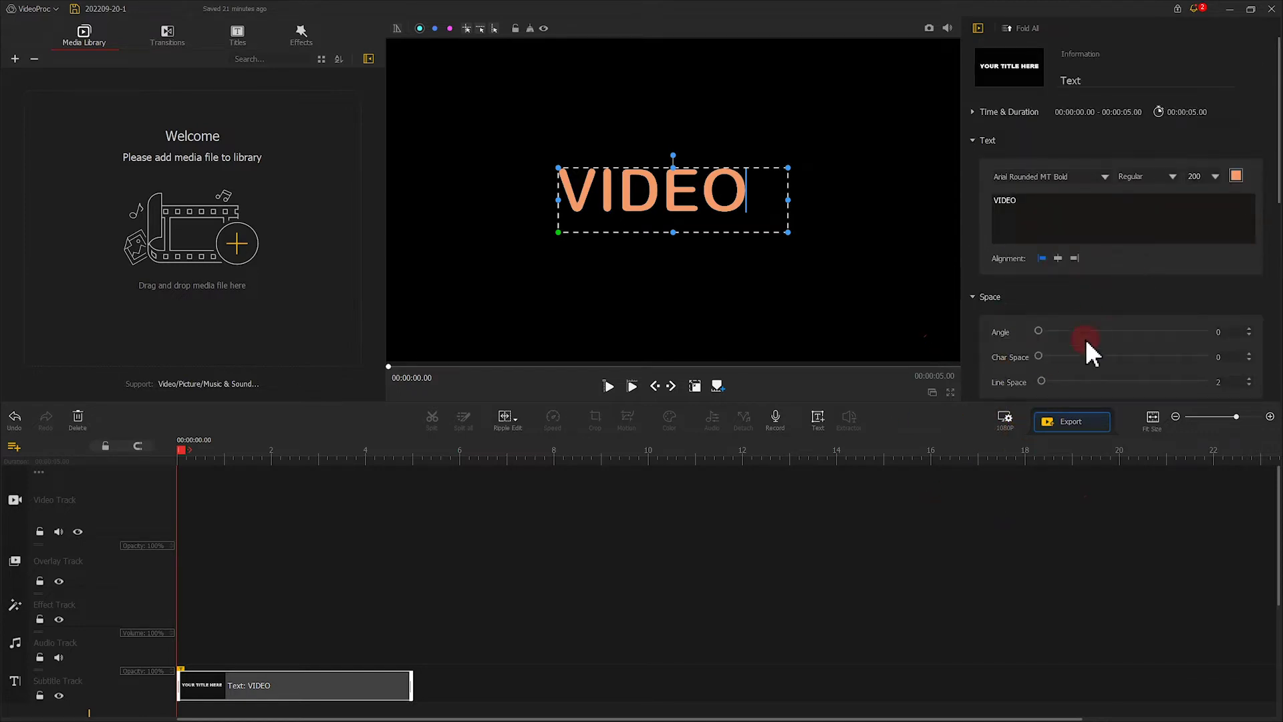
Set the 1080P project background to a custom vivid green (#00f80c)
left_click(1004, 419)
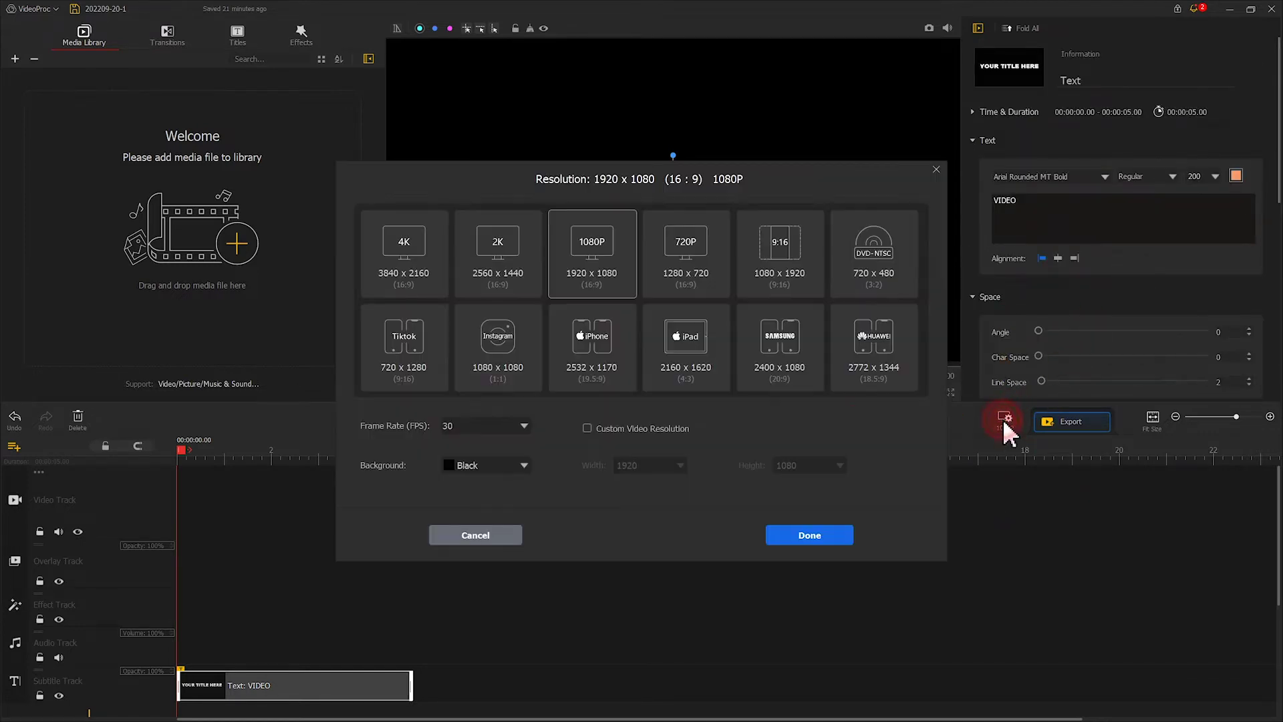
left_click(488, 474)
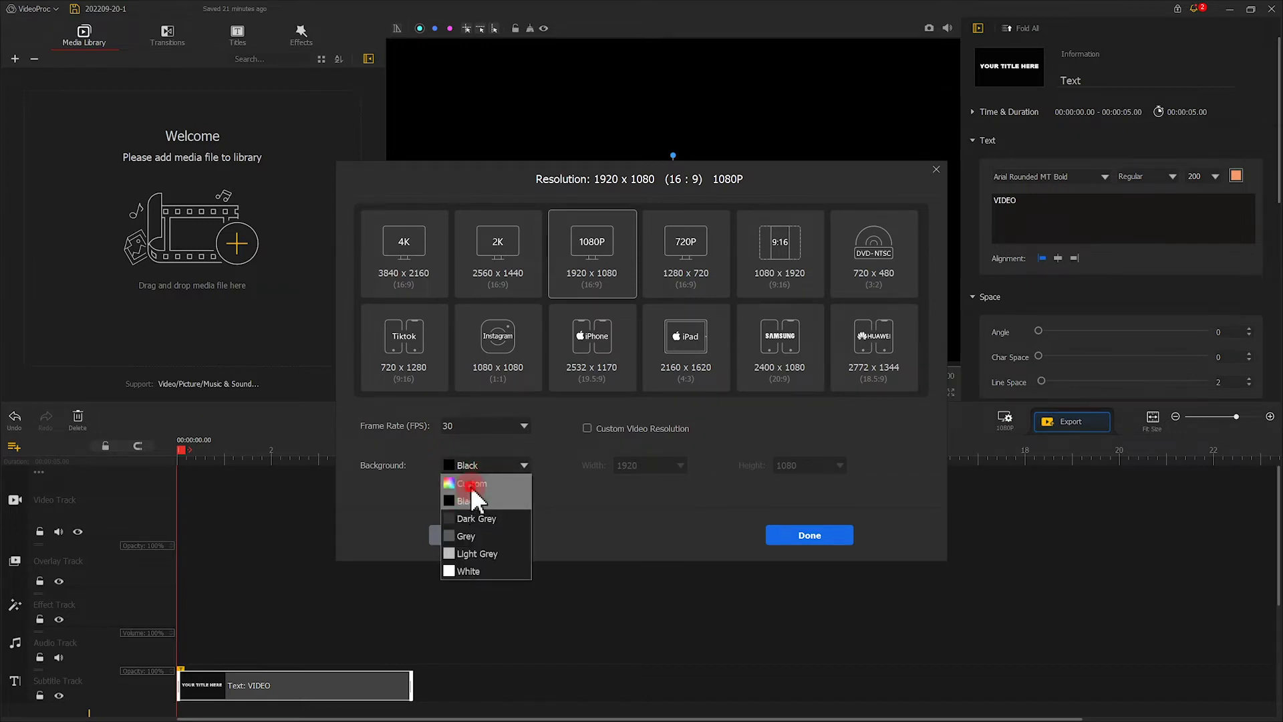
left_click(471, 483)
mouse_move(600, 330)
left_mouse_down()
mouse_move(609, 324)
mouse_move(564, 364)
left_mouse_up()
left_click_drag(711, 410, 729, 409)
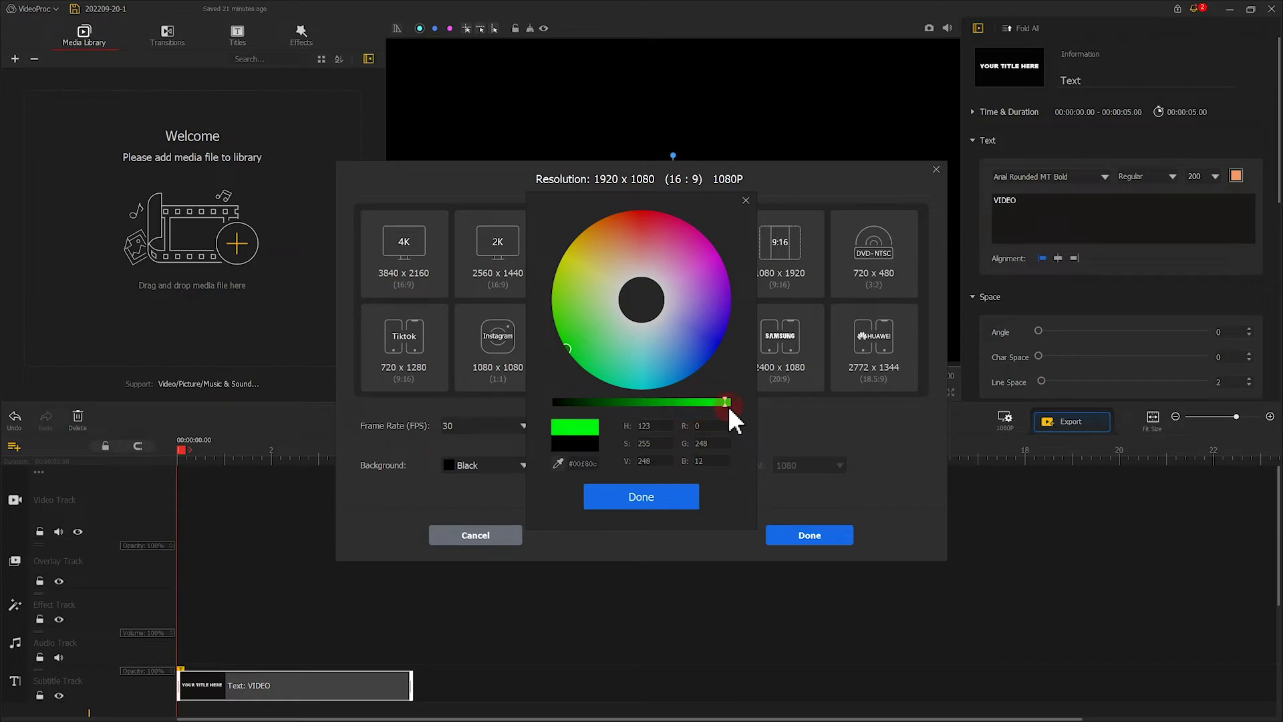
left_click(683, 495)
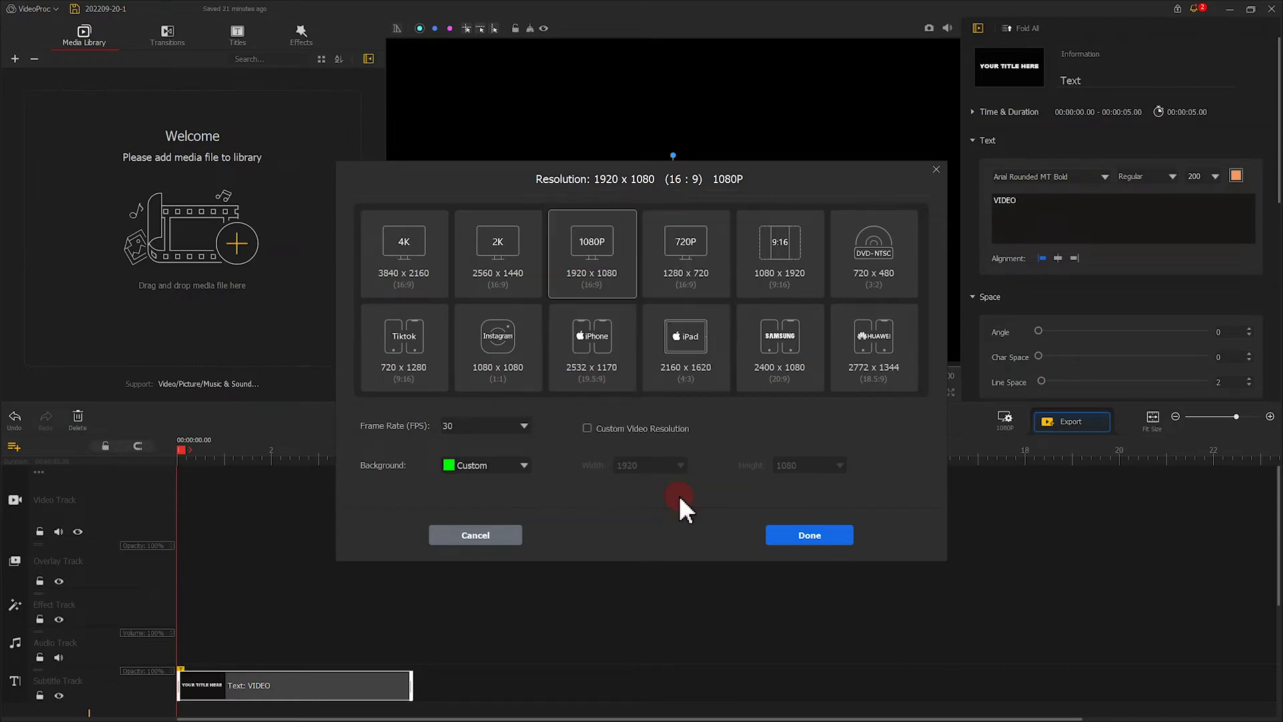
left_click(792, 534)
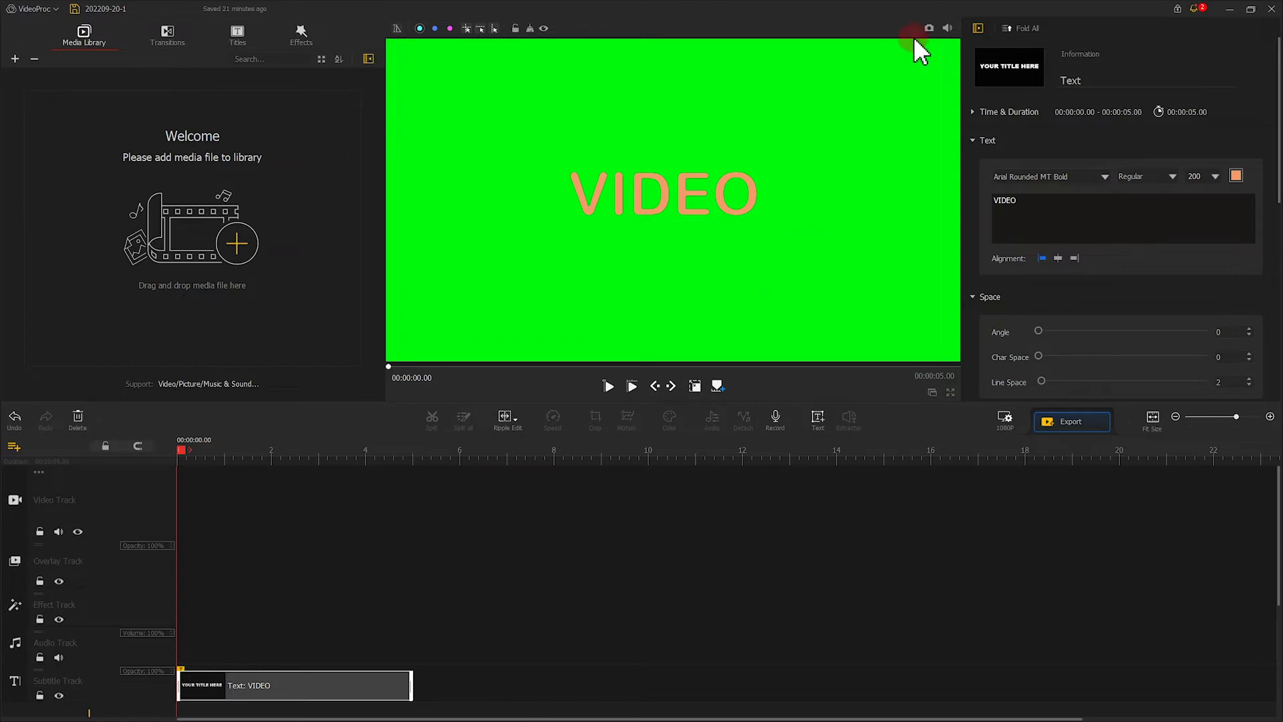
Snapshot the green VIDEO frame, import the PNG, and place it on the Overlay Track
left_click(929, 29)
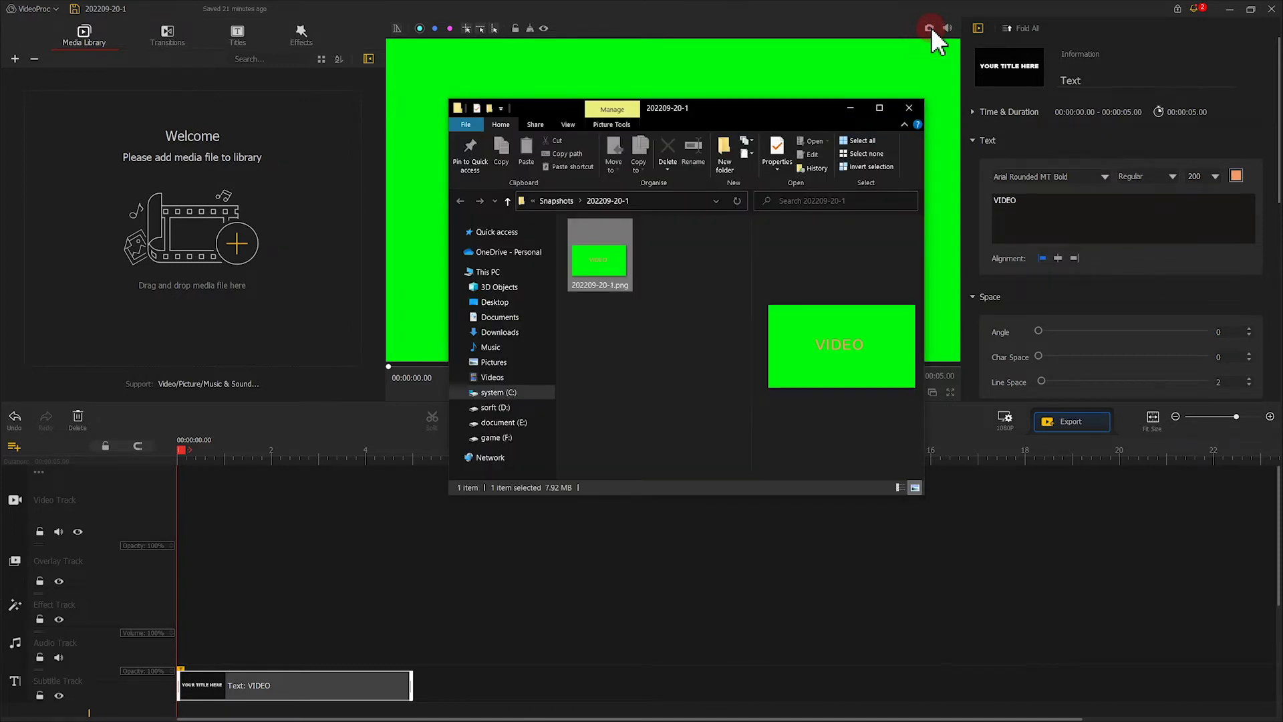
left_click_drag(623, 266, 215, 195)
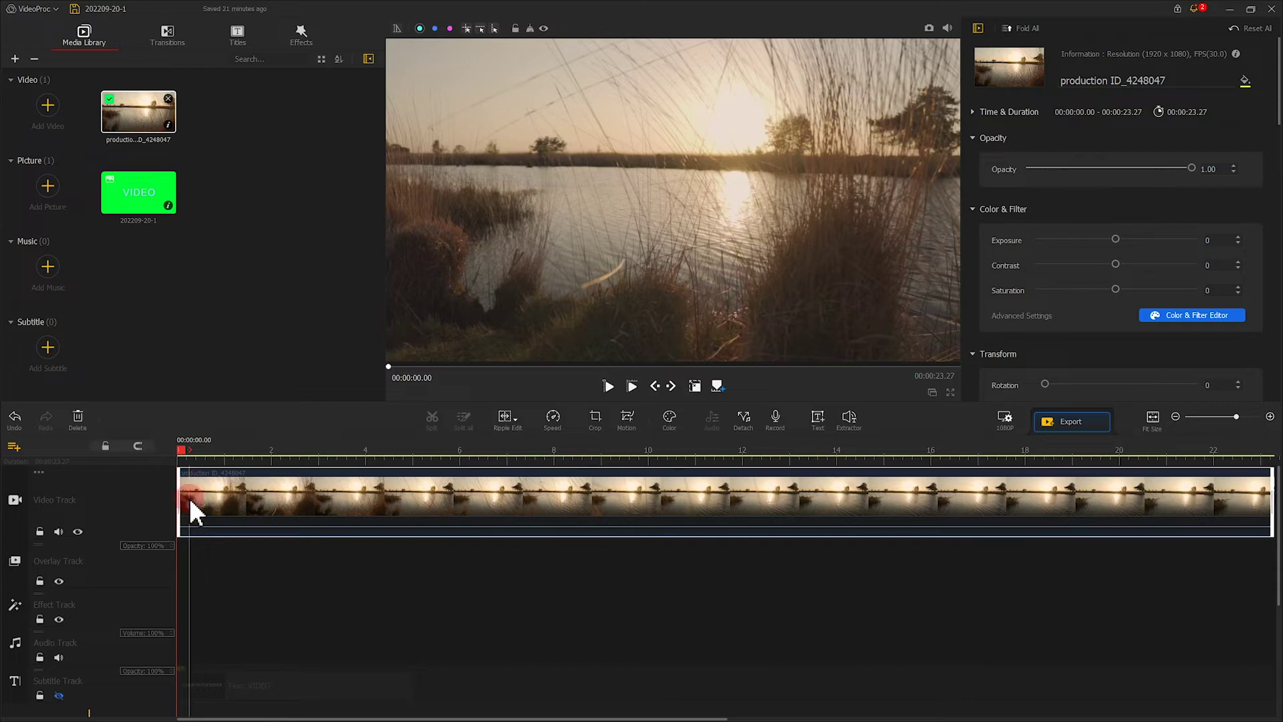
left_click_drag(157, 201, 186, 561)
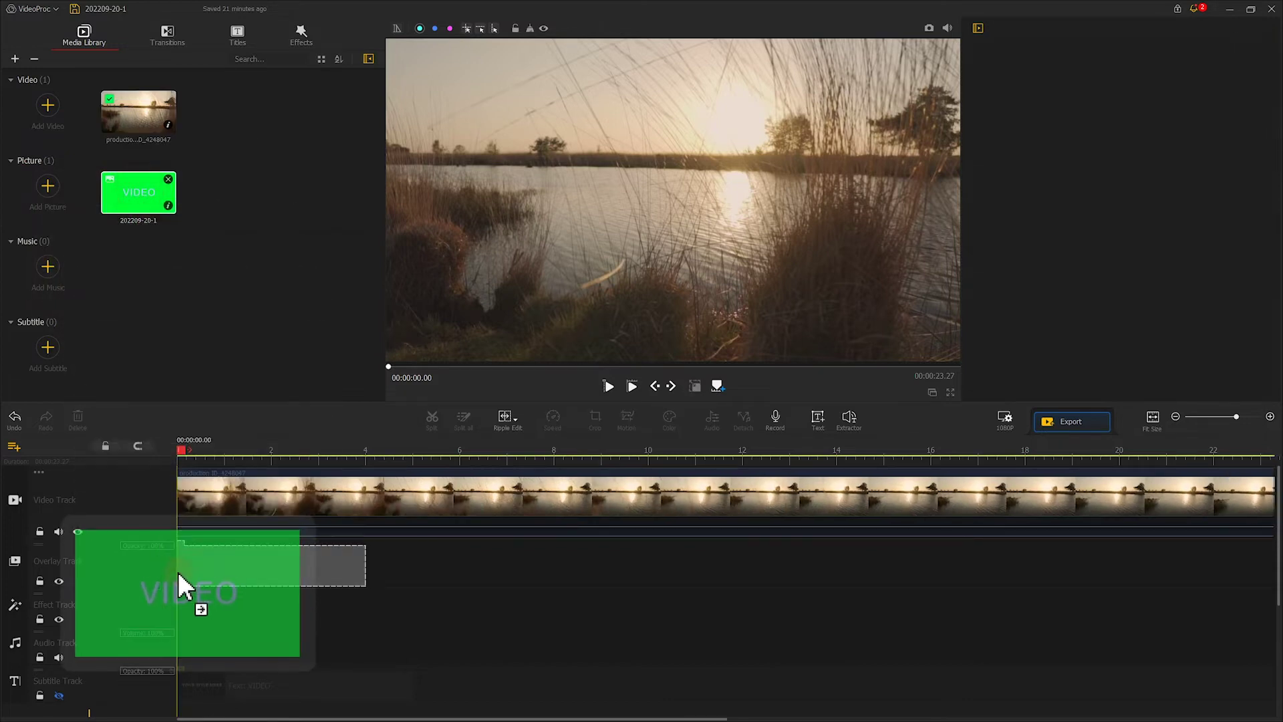
left_click_drag(180, 575, 180, 576)
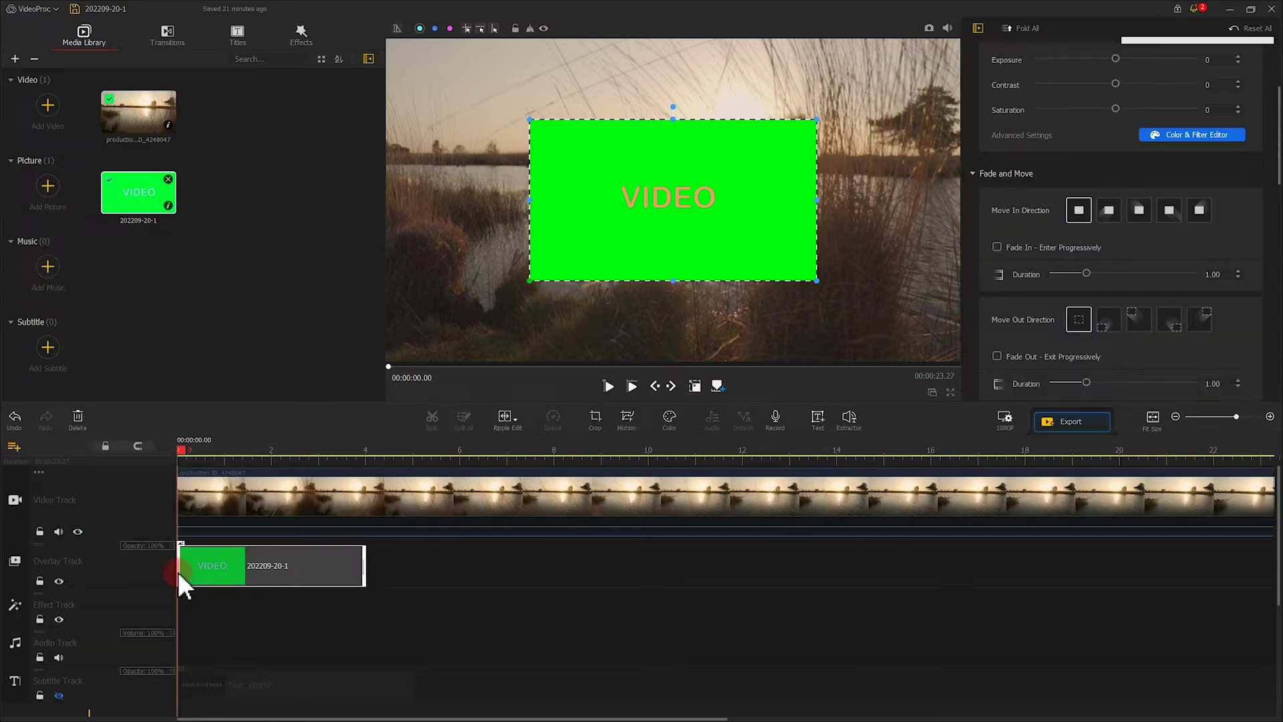
Fit the overlay to screen height and chroma-key its green with Tolerance 19, Smoothness 31
scroll(1142, 213, "down", 5)
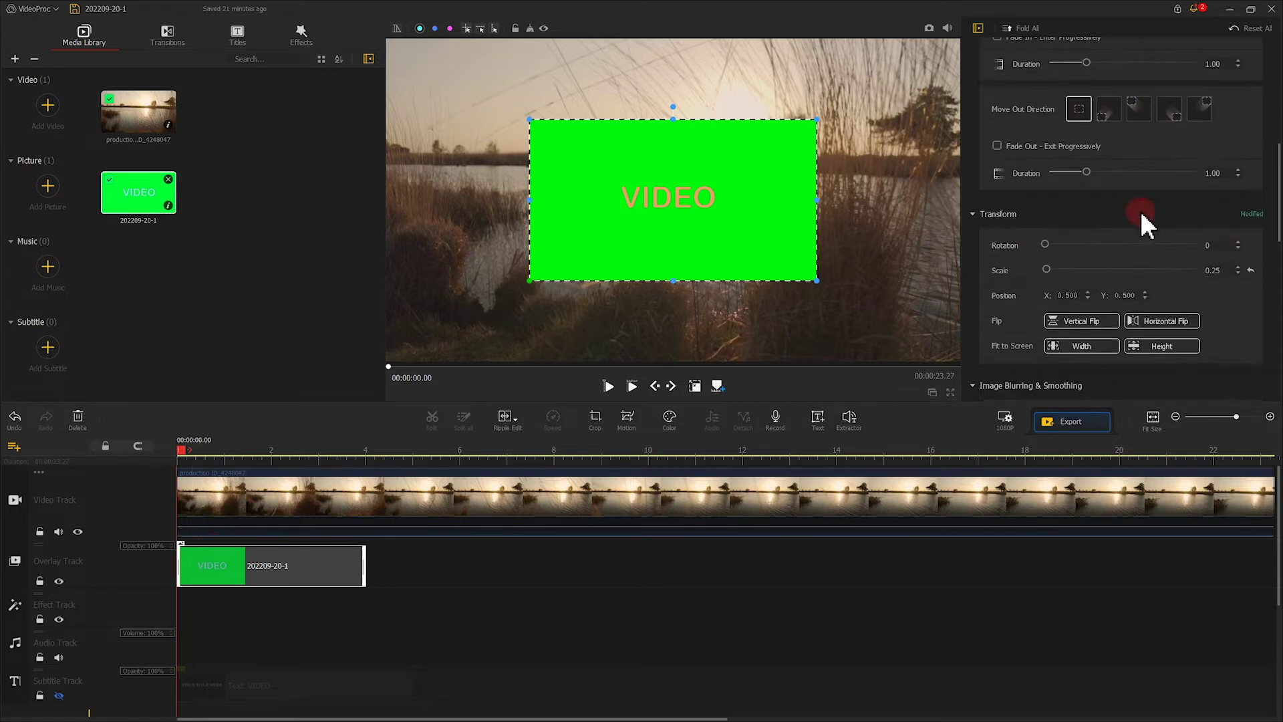
left_click(1175, 287)
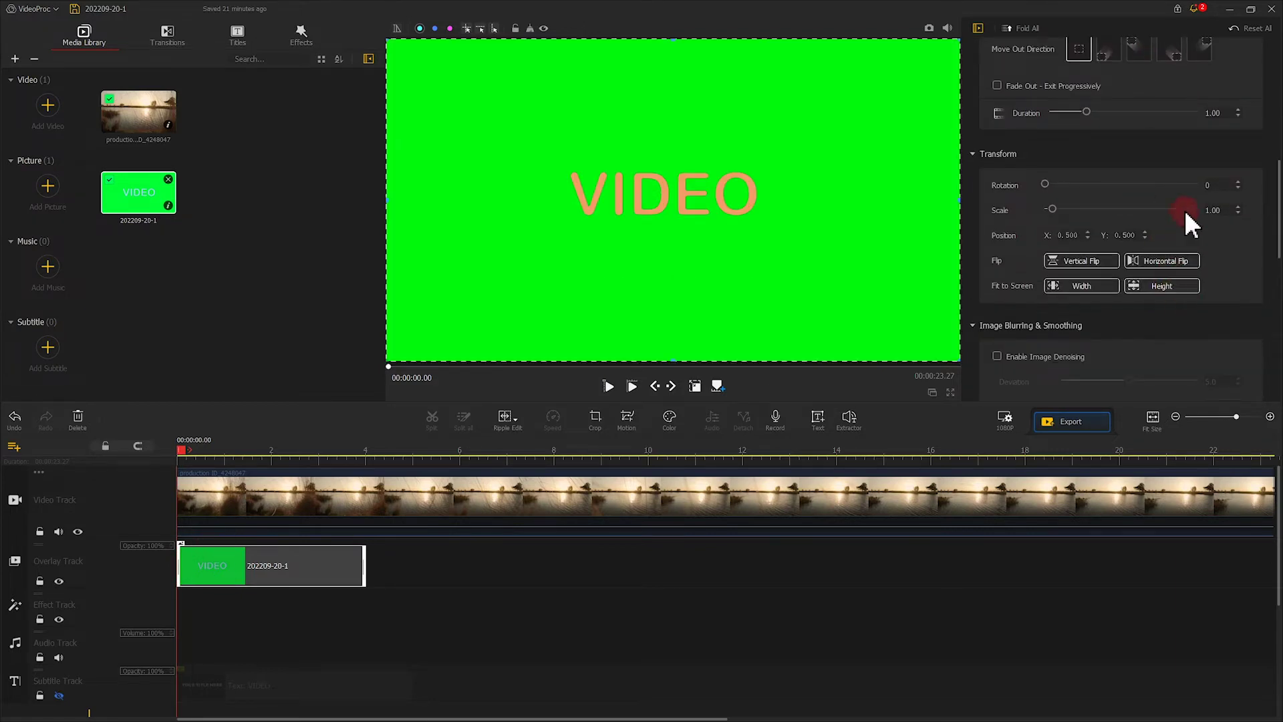
scroll(1186, 214, "down", 8)
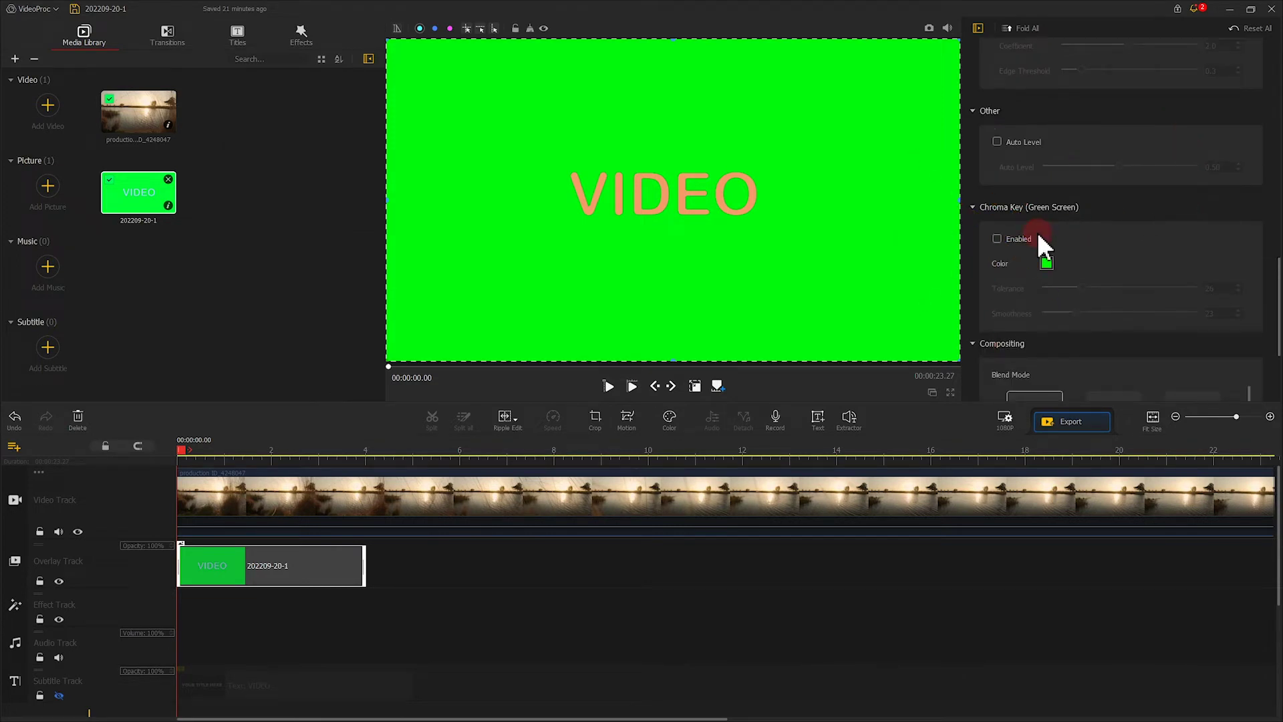
left_click(997, 239)
left_click(1097, 248)
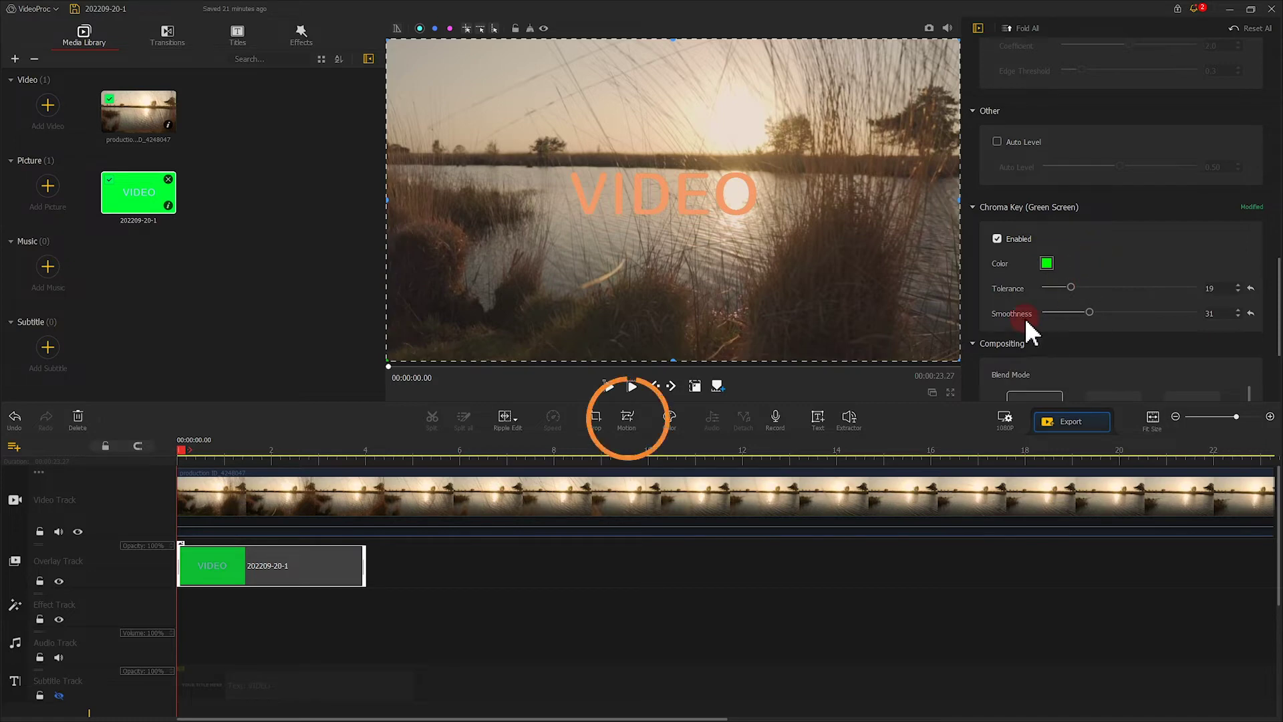
left_click(626, 434)
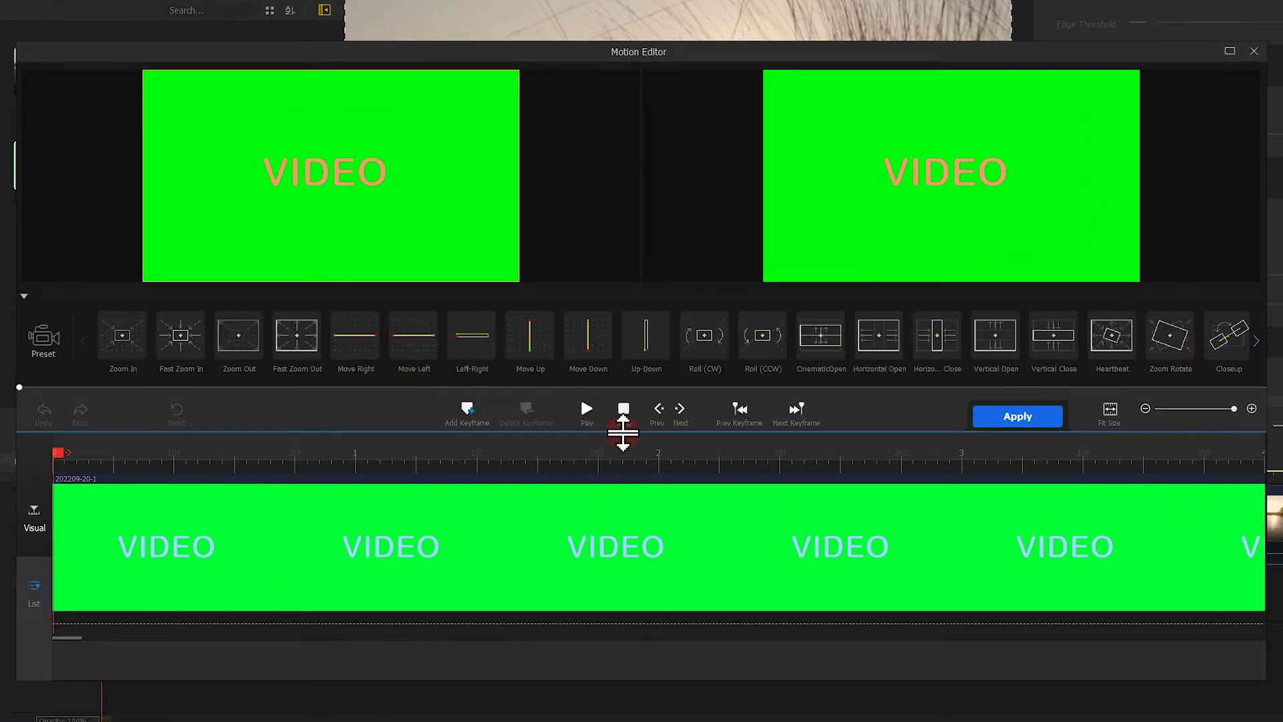
Add a motion keyframe at 0 s with the full-size picture moved off to the right
left_click(468, 410)
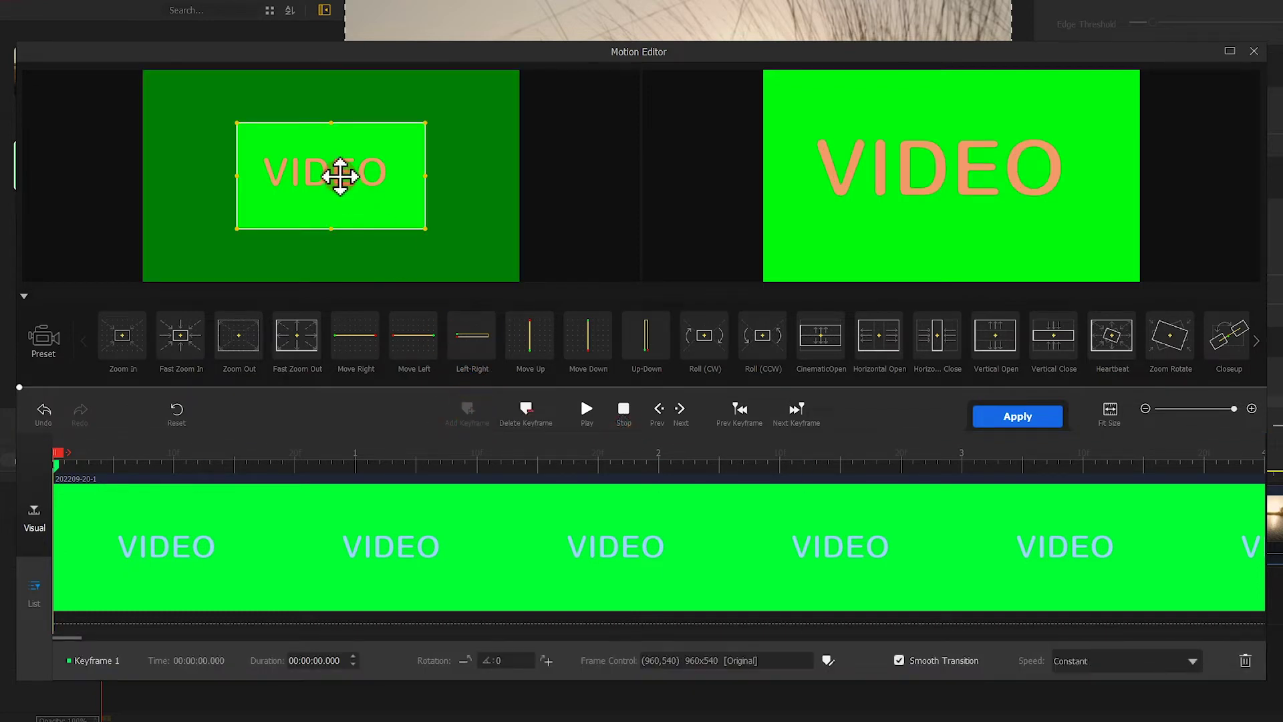
left_click_drag(339, 175, 252, 123)
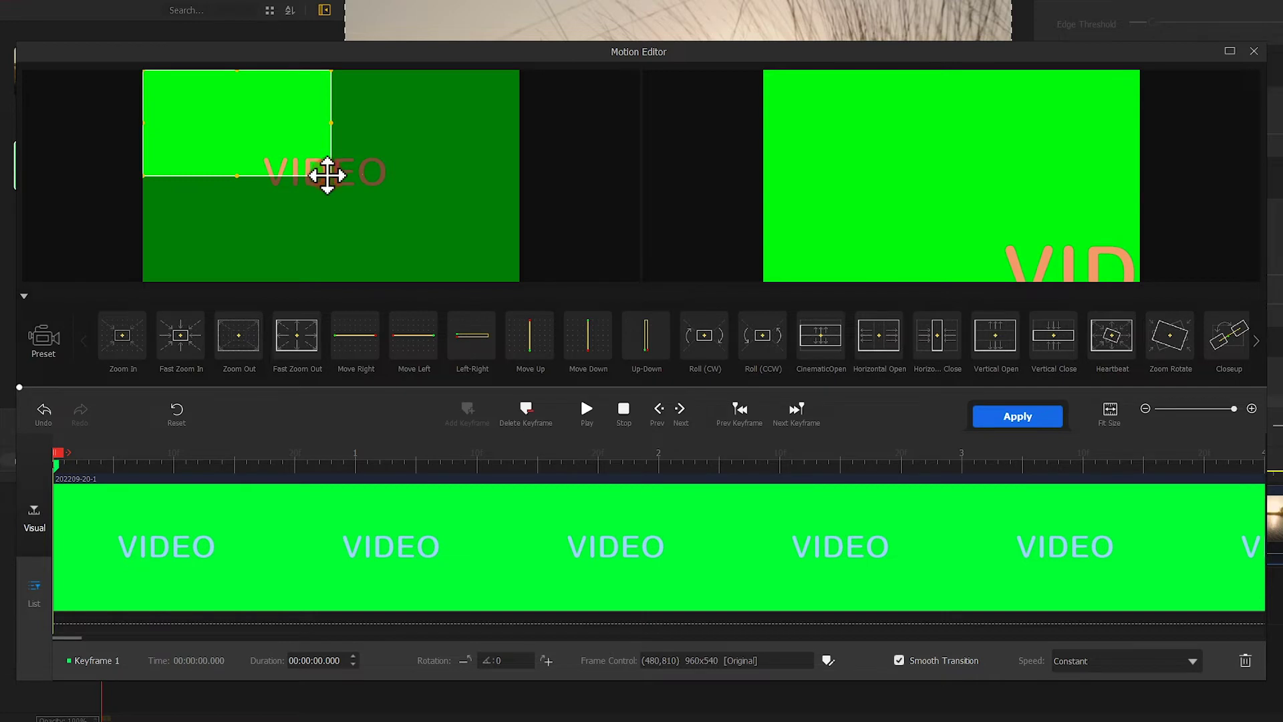
left_click_drag(330, 175, 445, 288)
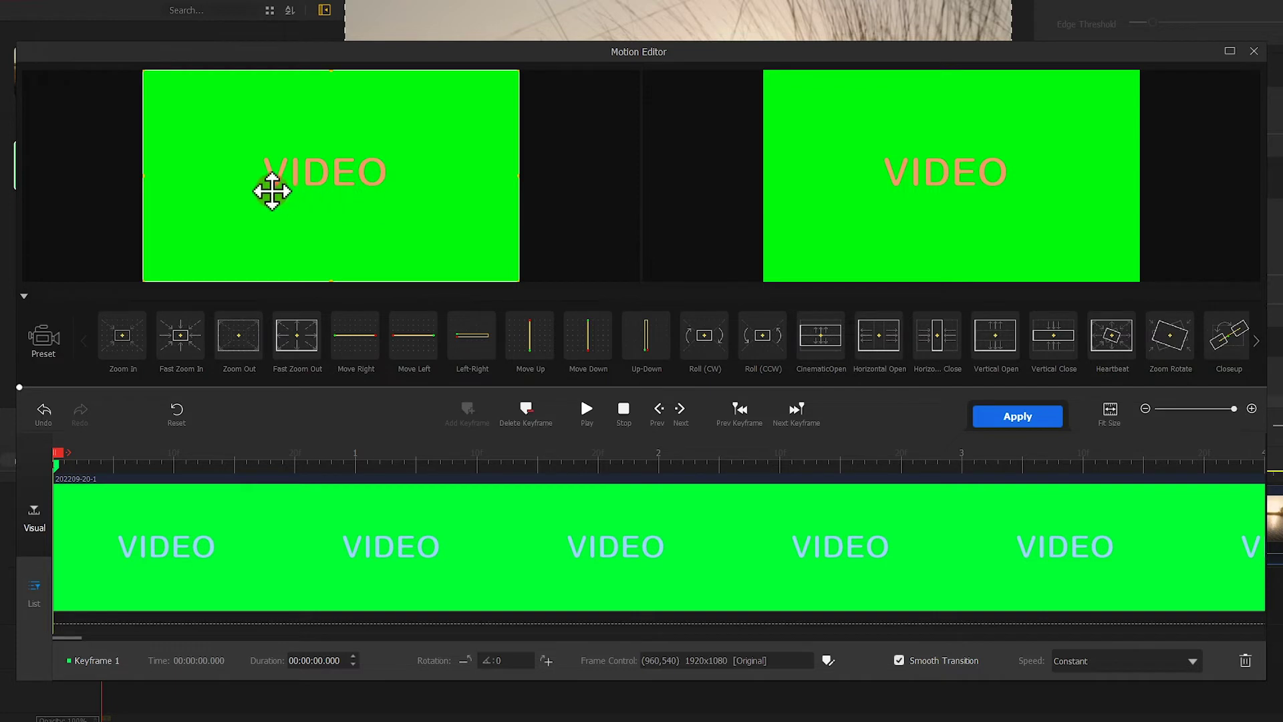
left_click_drag(272, 192, 522, 192)
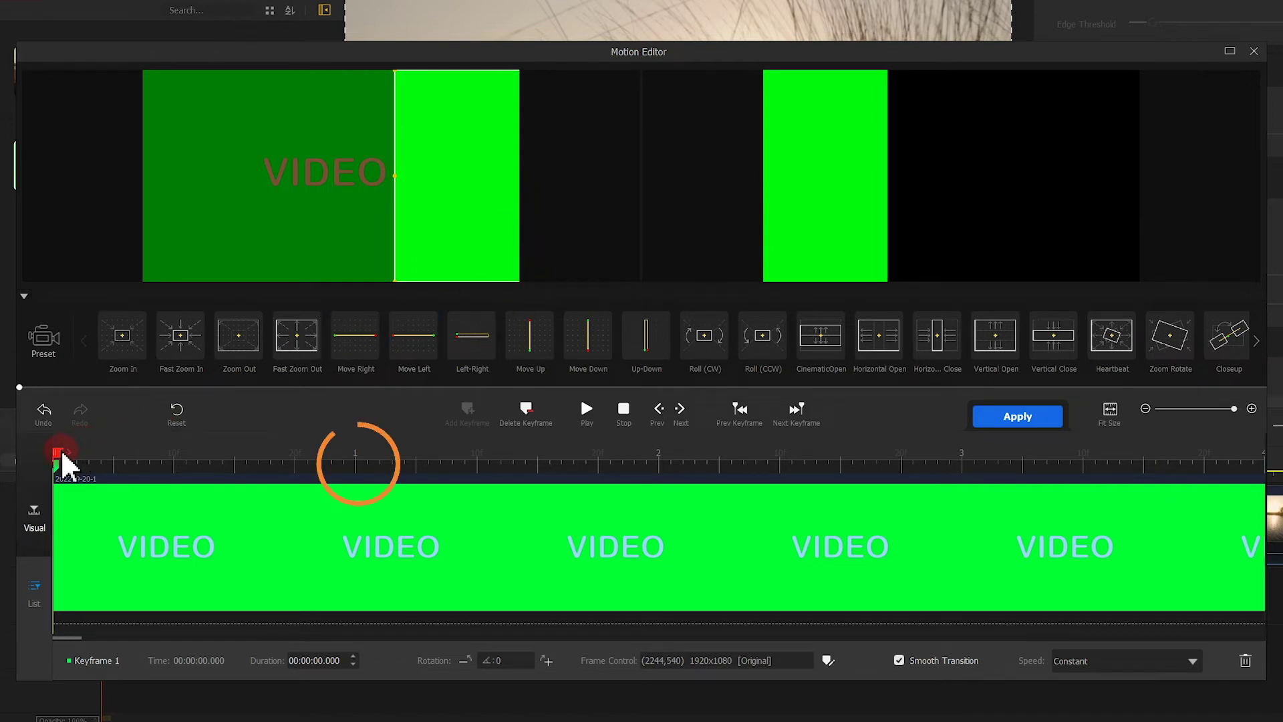
Add a centred keyframe at 1 s with Speed Down easing and preview the slide-in
left_click_drag(64, 461, 373, 473)
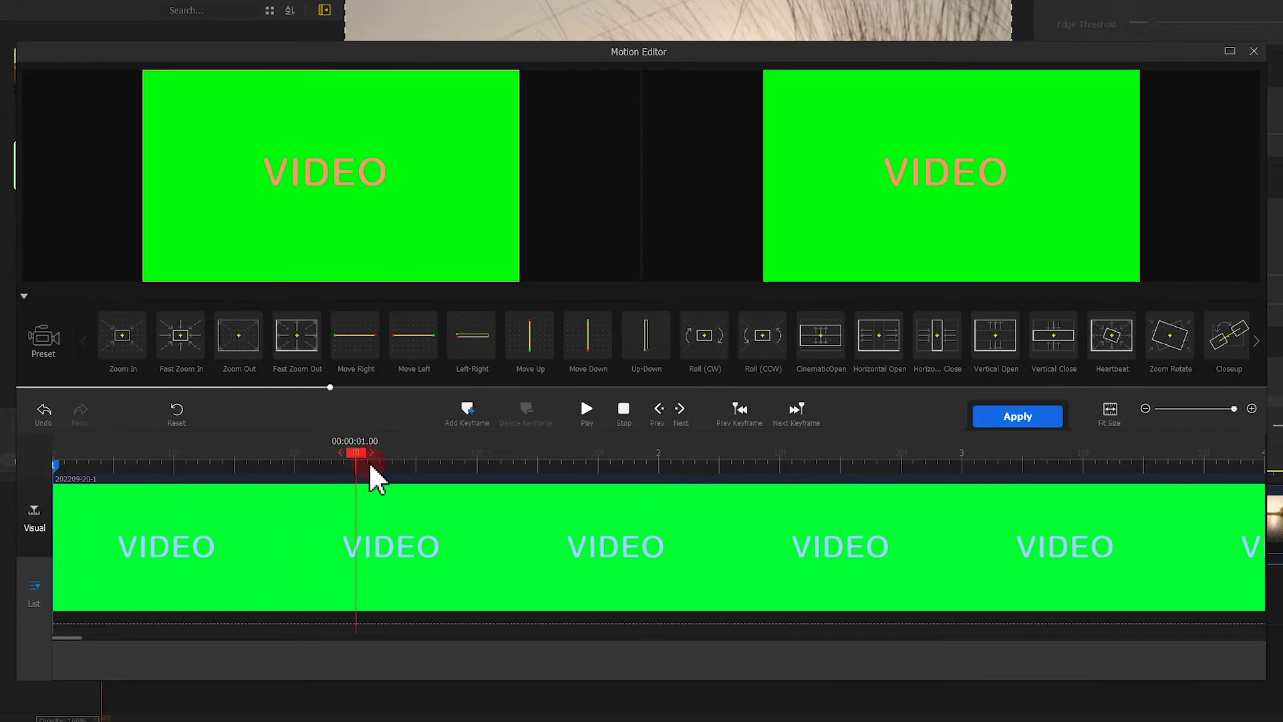
left_click(468, 411)
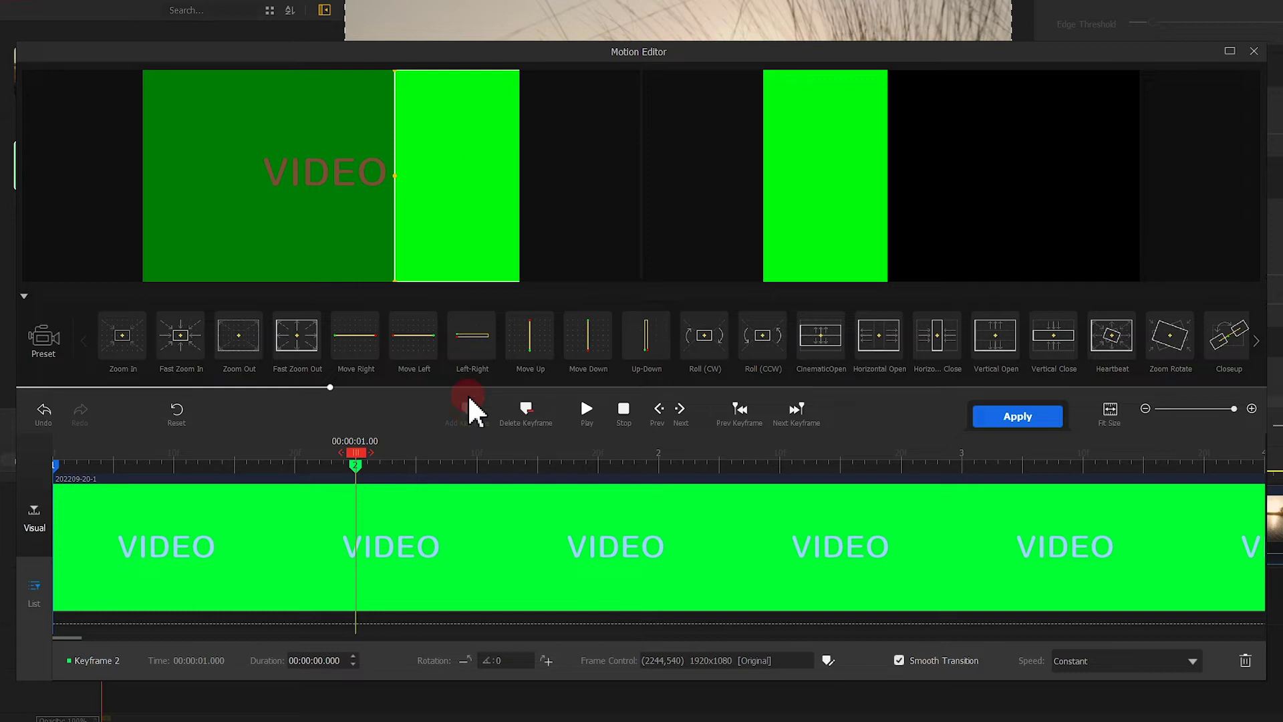
left_click_drag(479, 186, 233, 182)
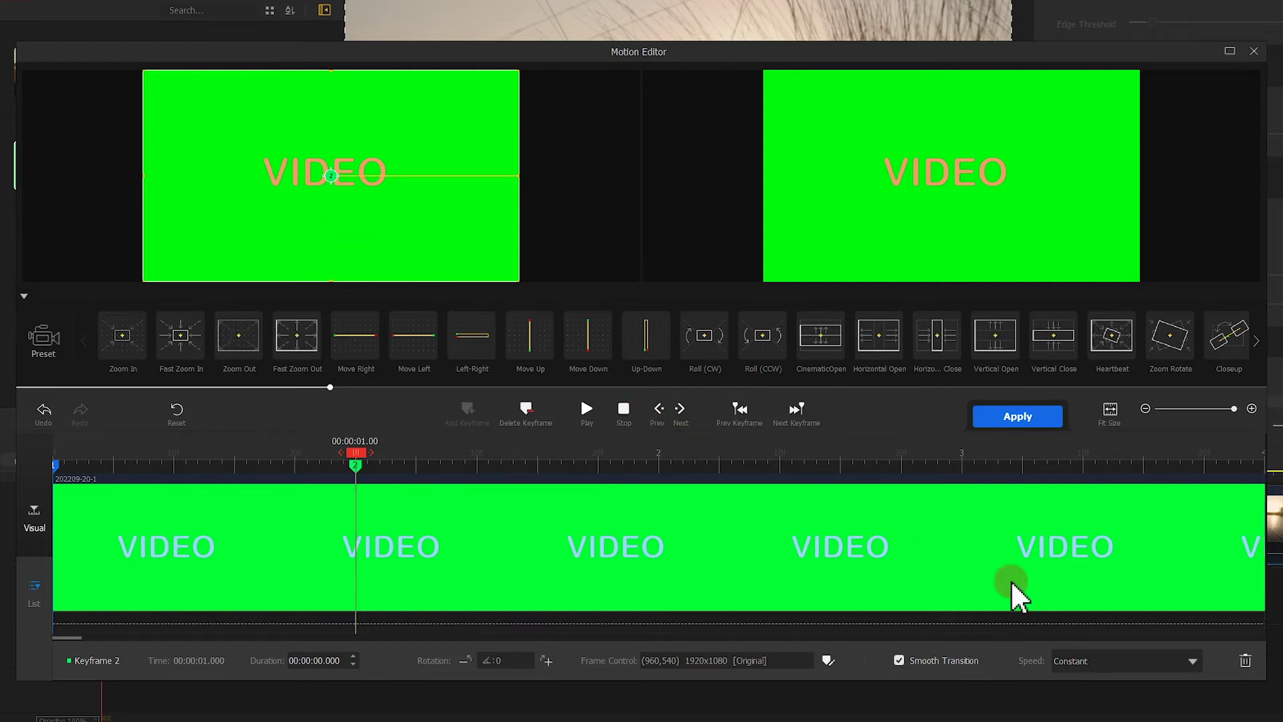
left_click(1178, 663)
left_click(1148, 559)
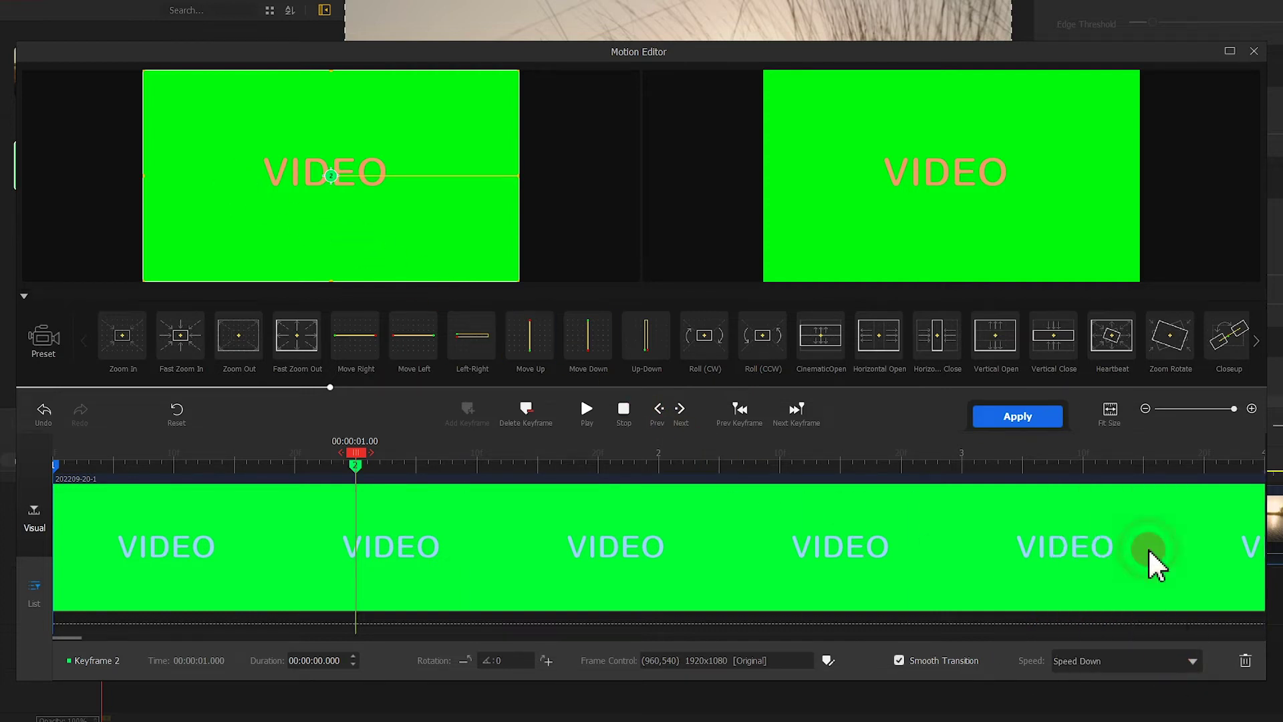
left_click(587, 409)
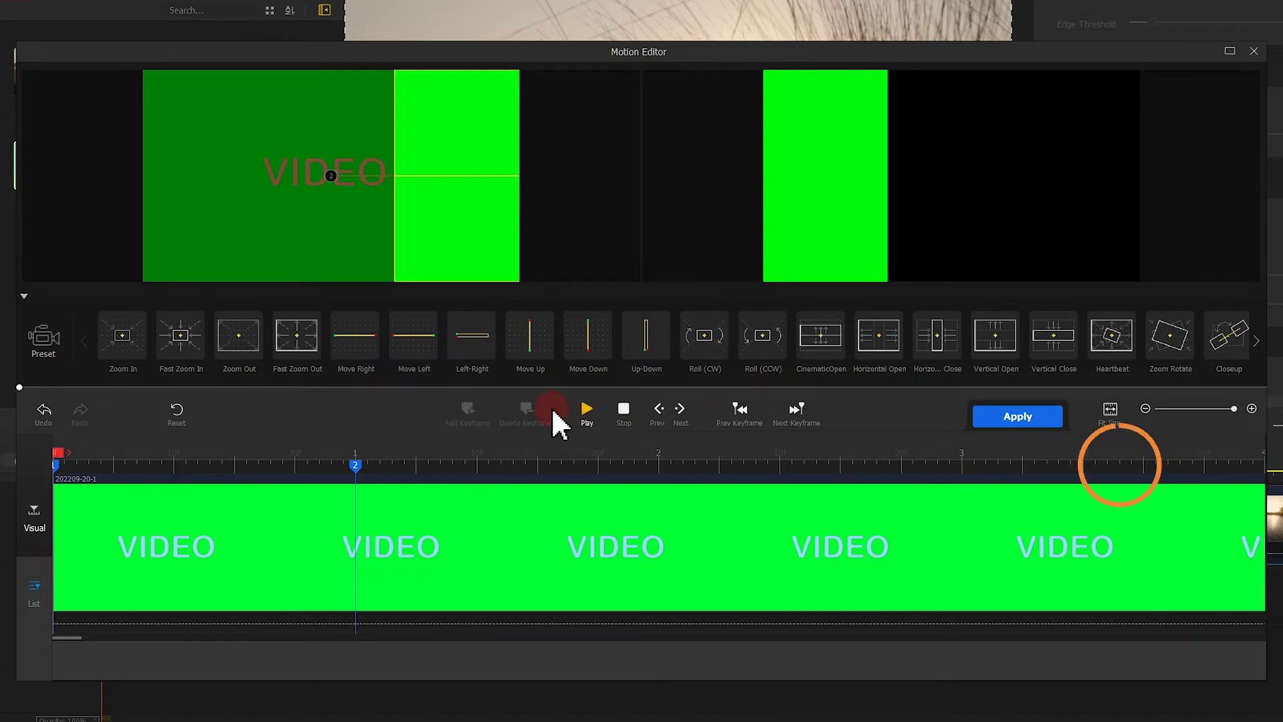
Add motion keyframes at 3.48 s and 4.00 s, sliding the VIDEO frame left to X -360, and apply
left_click_drag(58, 463, 1118, 468)
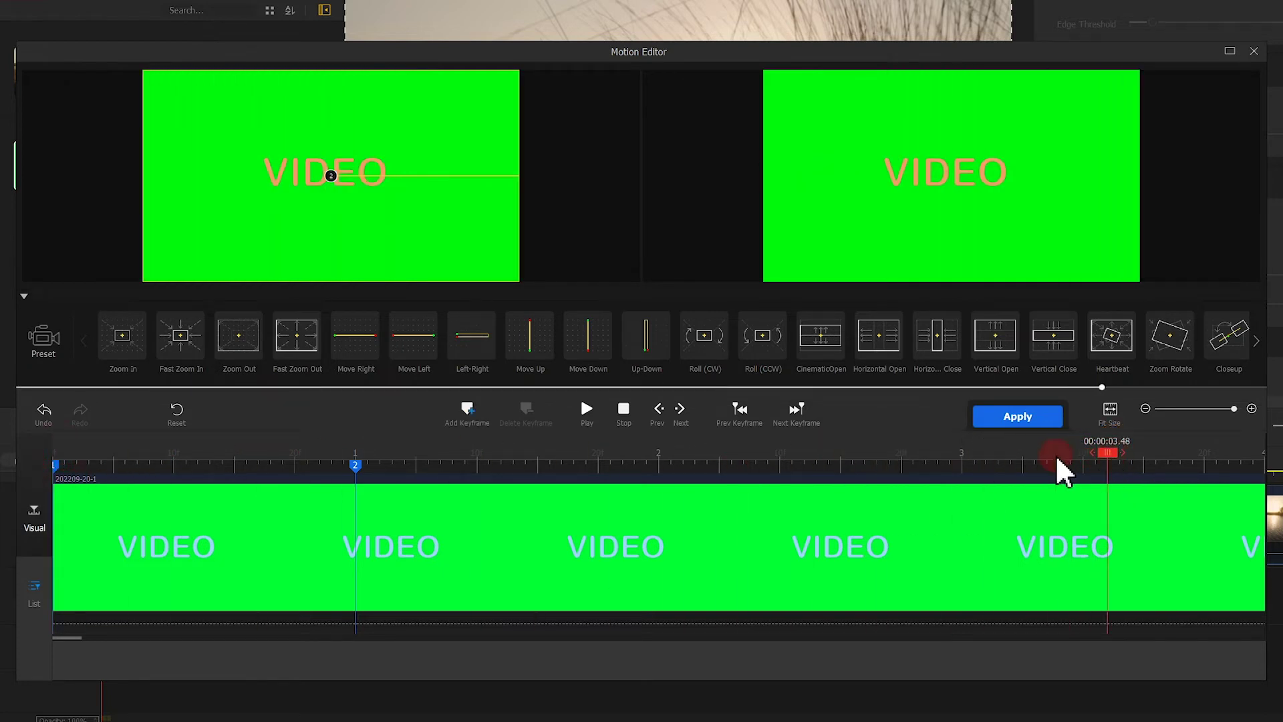
left_click(465, 418)
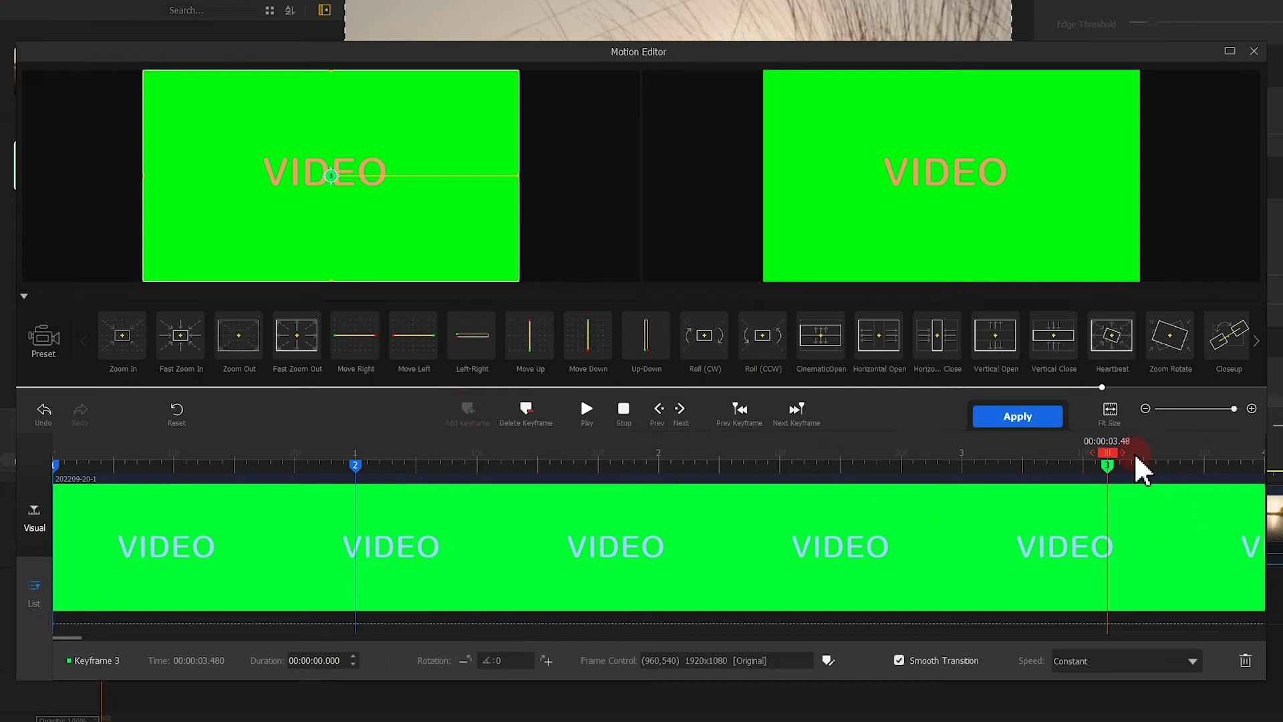
left_click_drag(1115, 460, 1270, 455)
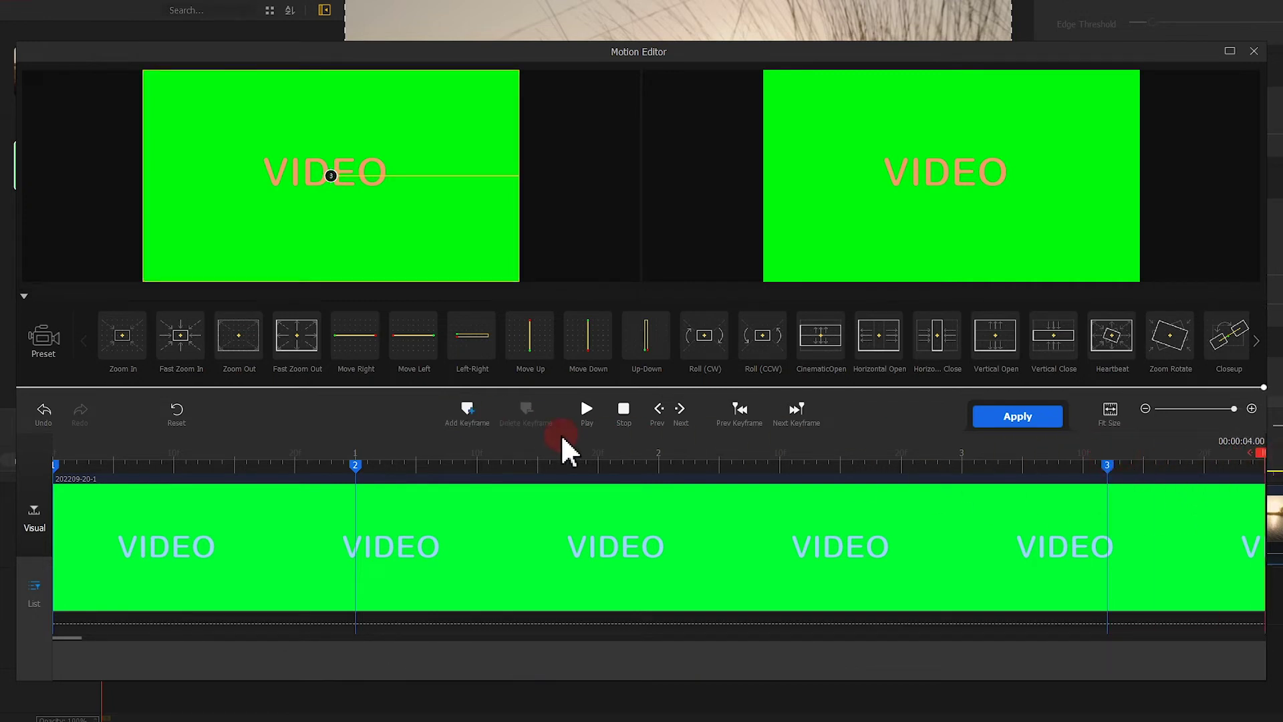
left_click(471, 417)
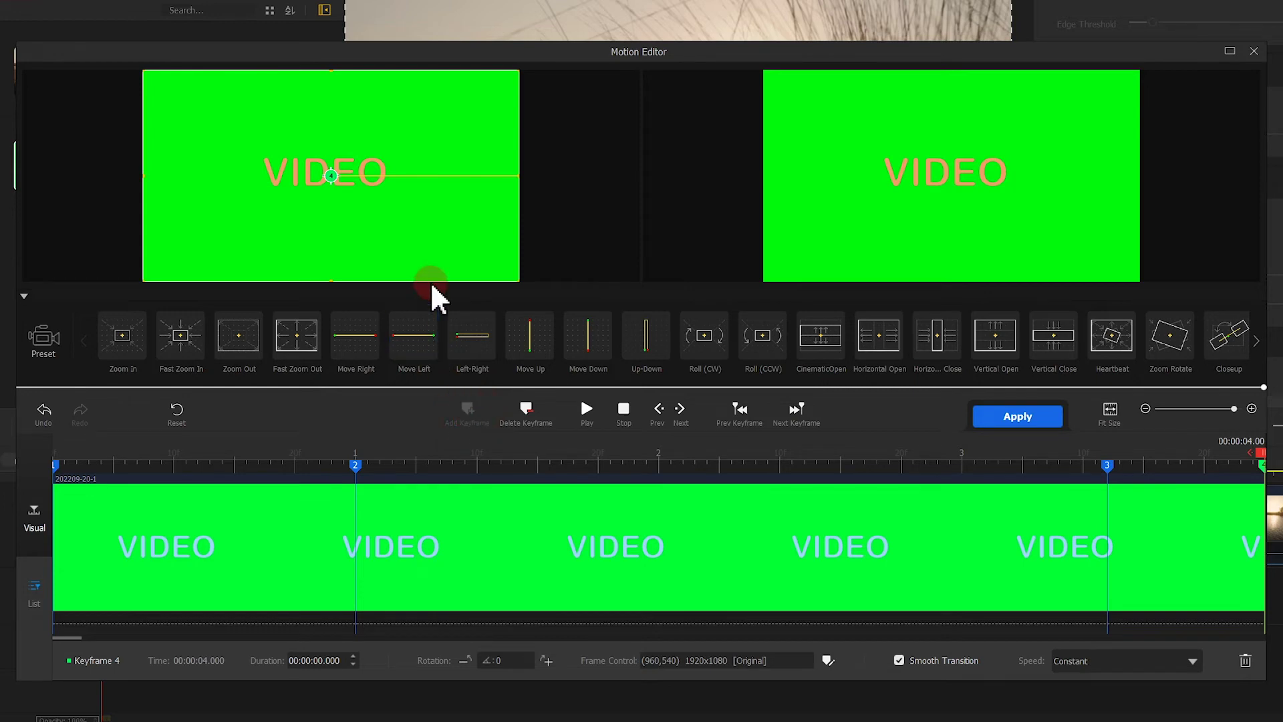
left_click_drag(450, 250, 192, 247)
left_click(1018, 416)
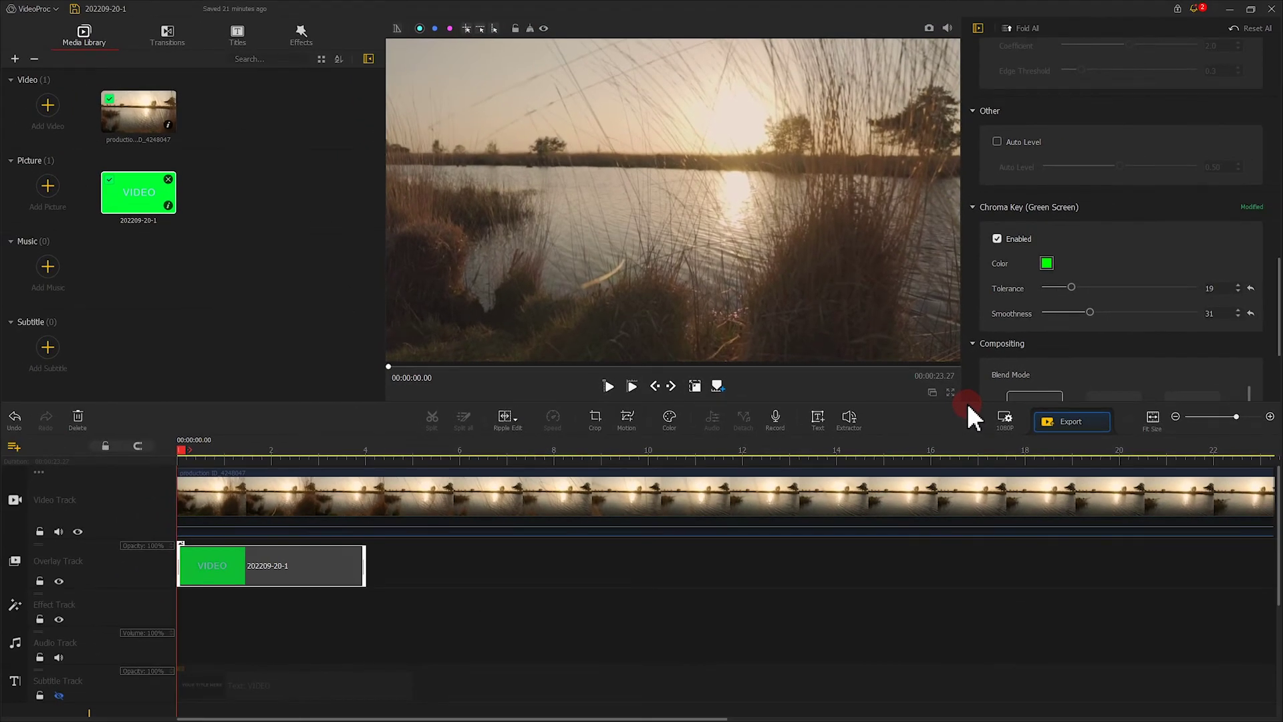
Play back the VIDEO overlay sliding in and out over the lake footage, then pause
left_click(606, 387)
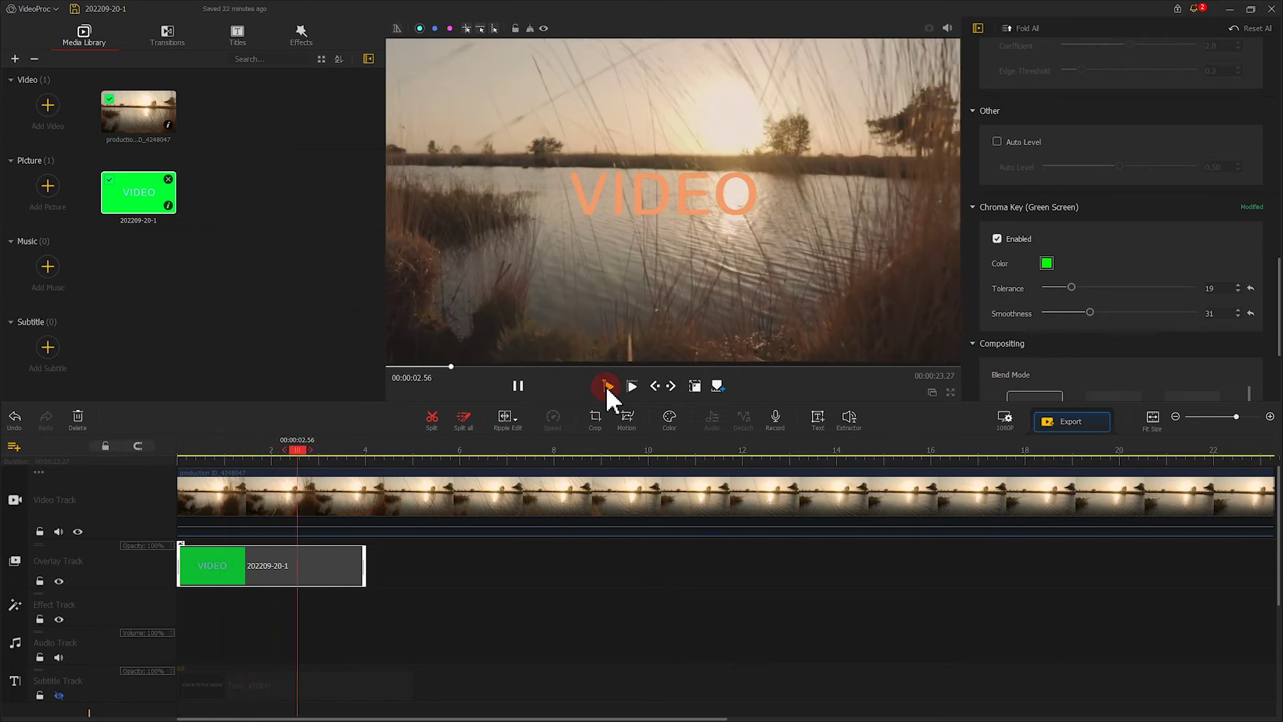
left_click(519, 387)
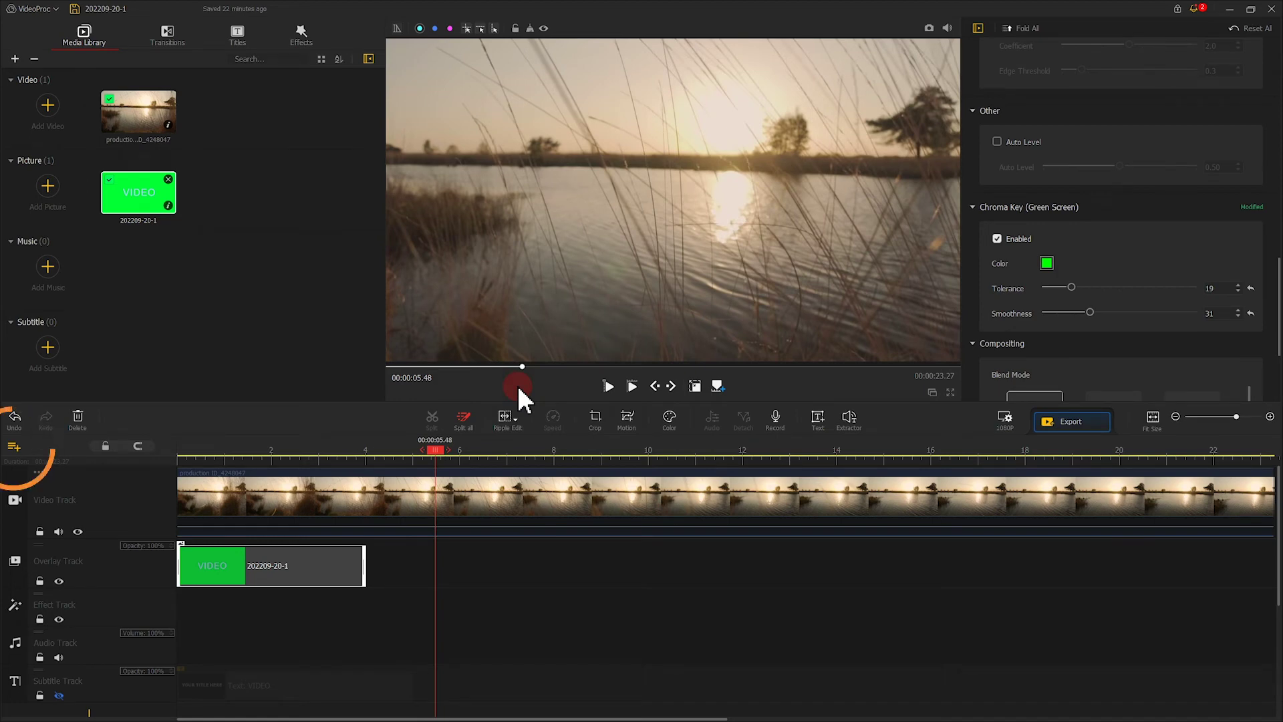
left_click(13, 447)
Add two new overlay tracks to the timeline
left_click(26, 450)
left_click(14, 446)
left_click(36, 455)
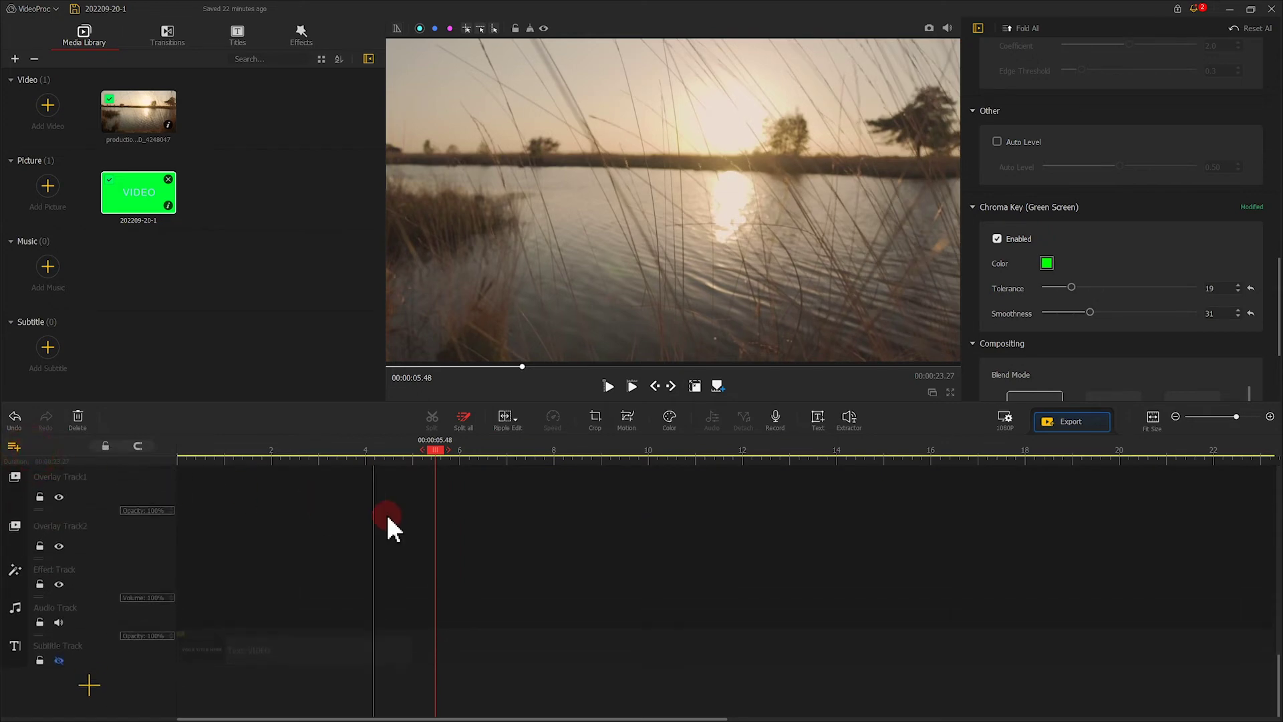
scroll(387, 518, "up", 3)
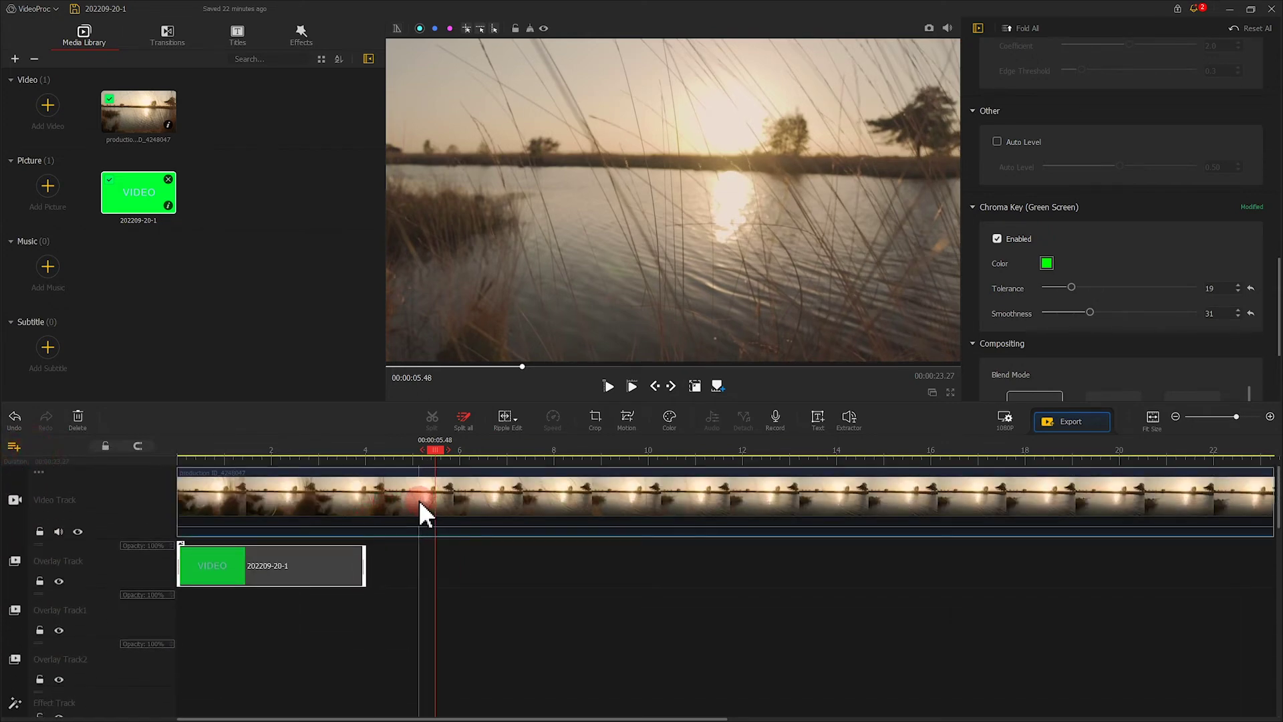
Copy the main lake clip and paste it onto Overlay Track1 and Overlay Track2
left_click(420, 501)
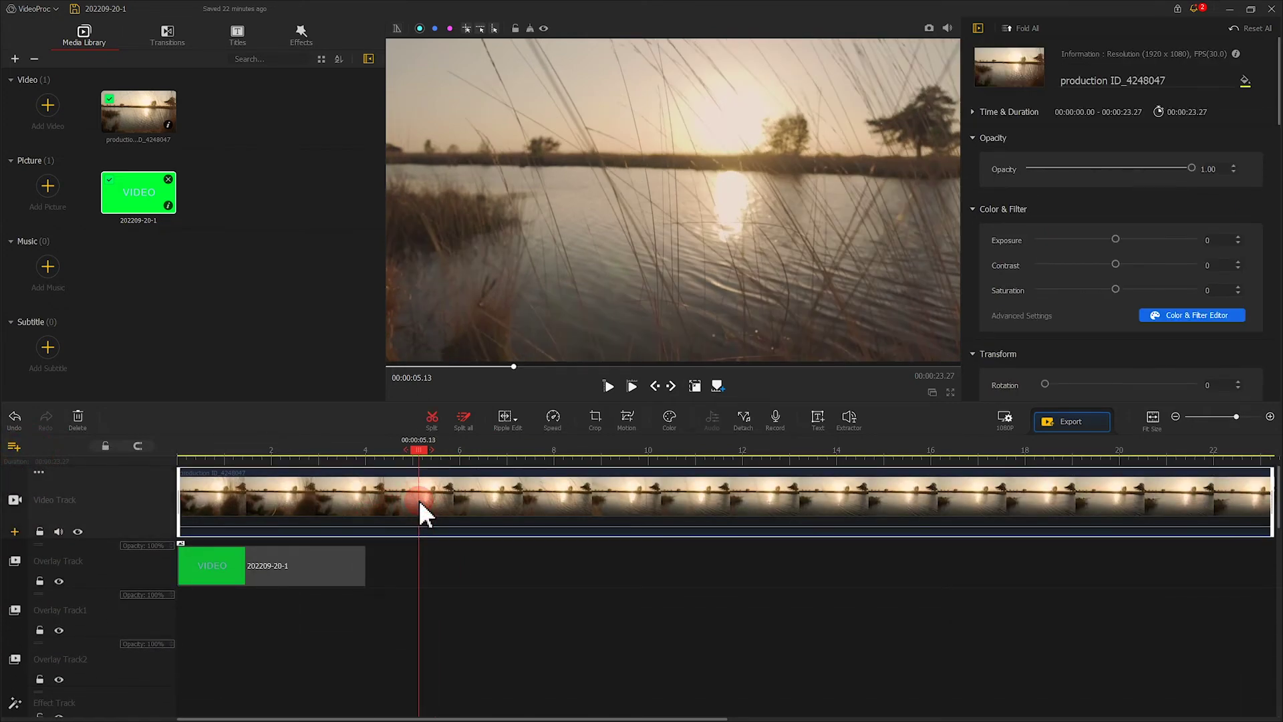
key("ctrl+c")
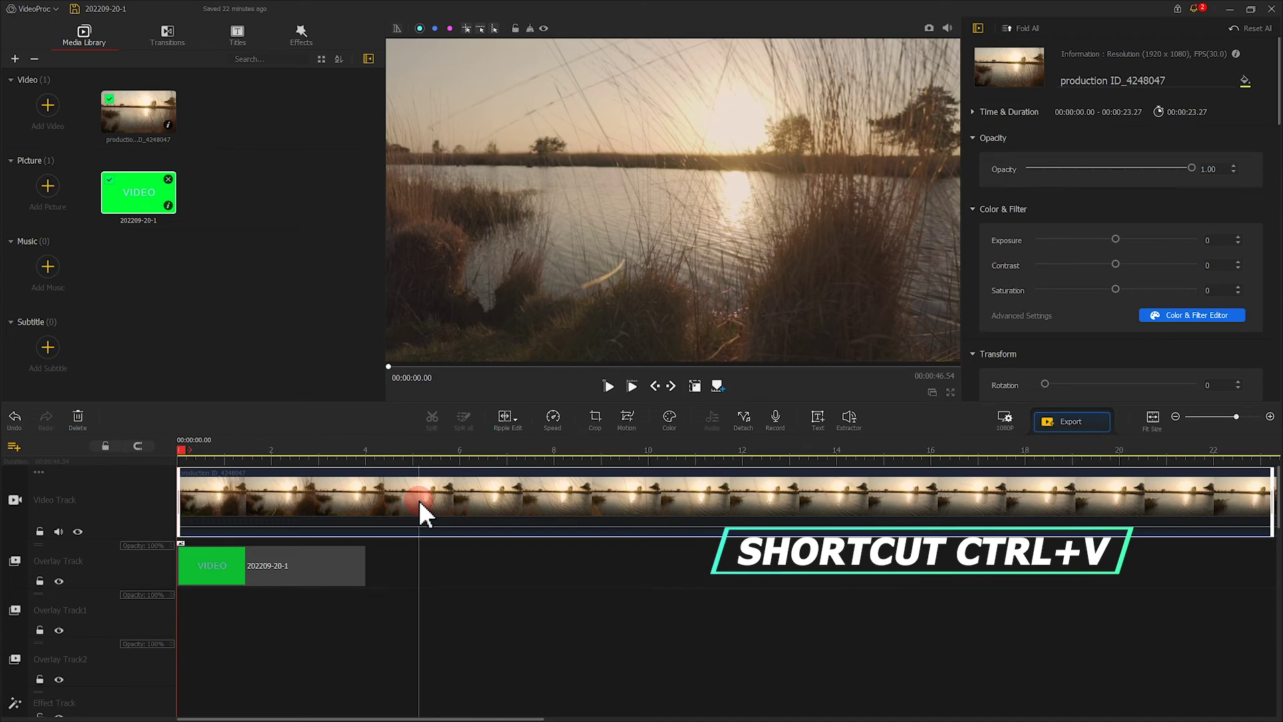
key("ctrl+v")
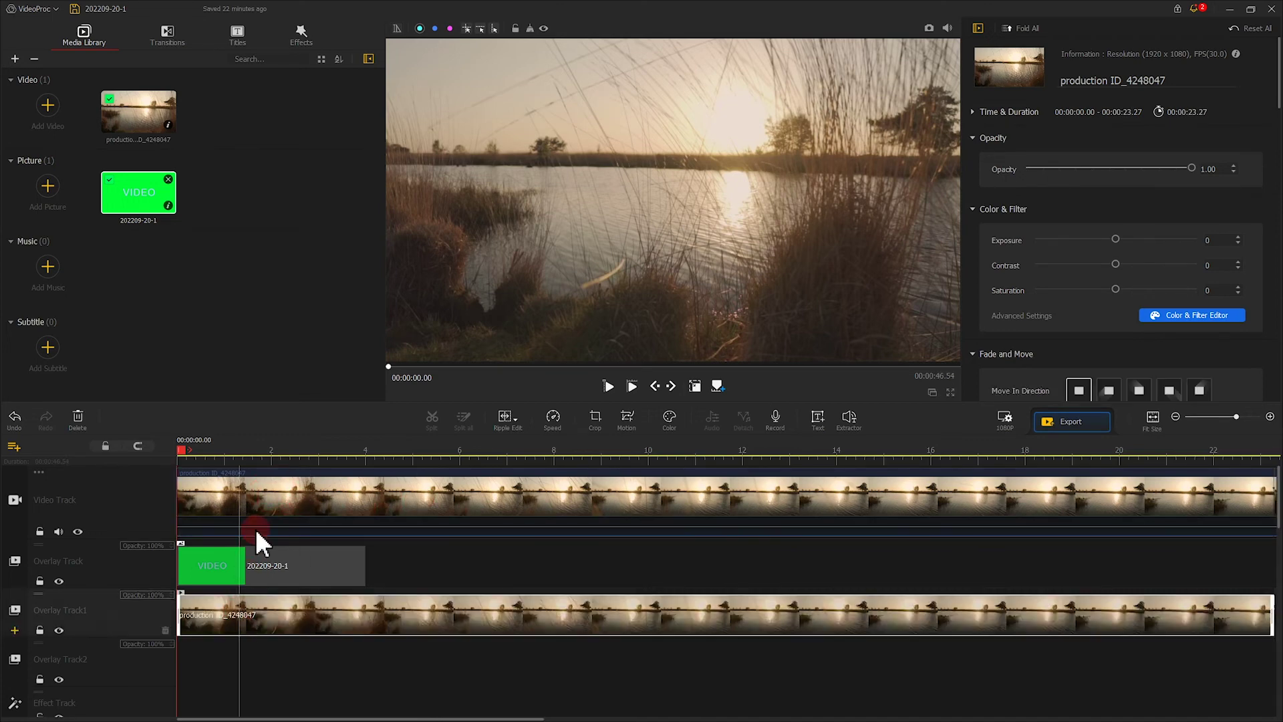
left_click(214, 665)
key("ctrl+v")
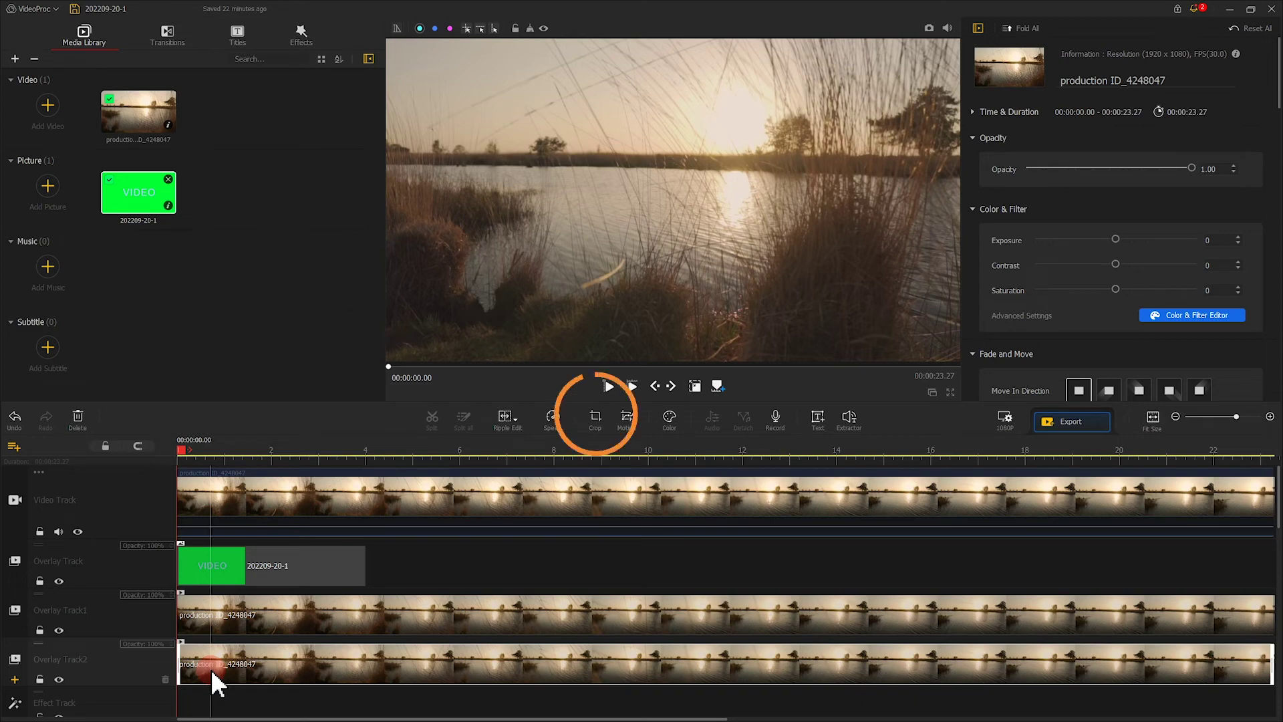
key("space")
Crop the Overlay Track2 lake copy to a narrow strip and move it to the frame's left edge
left_click(596, 417)
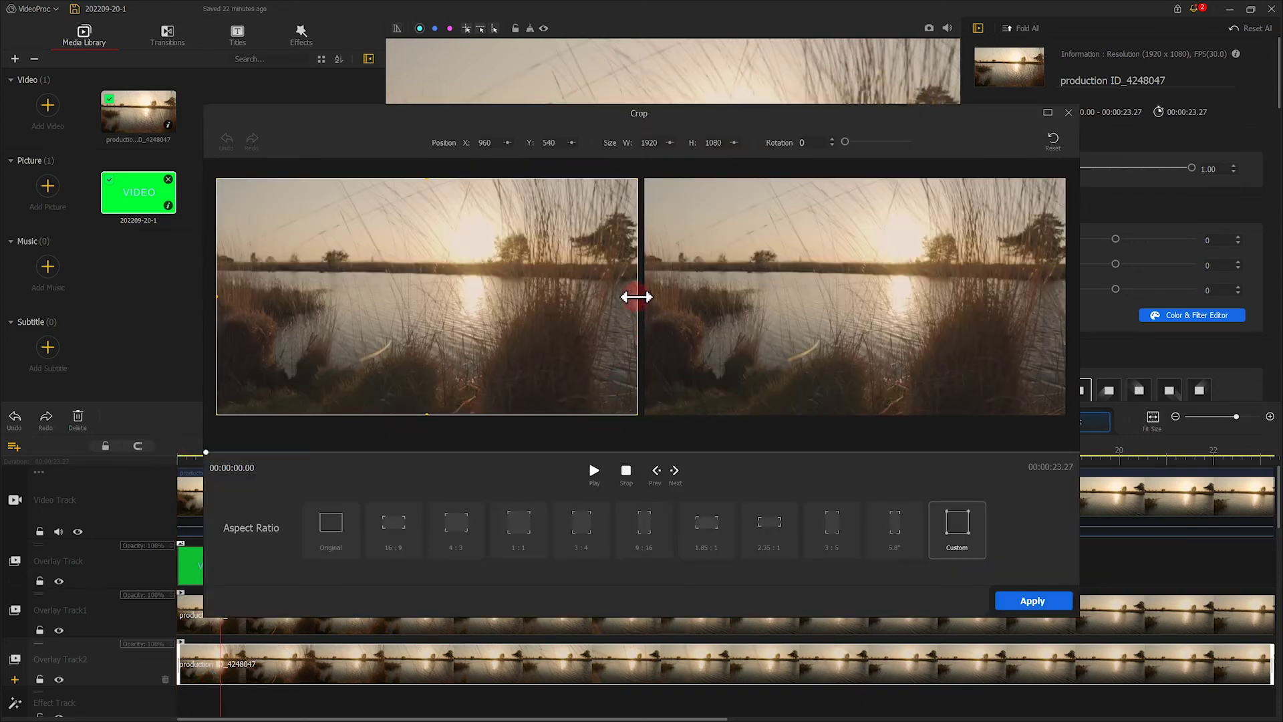
left_click_drag(635, 296, 329, 309)
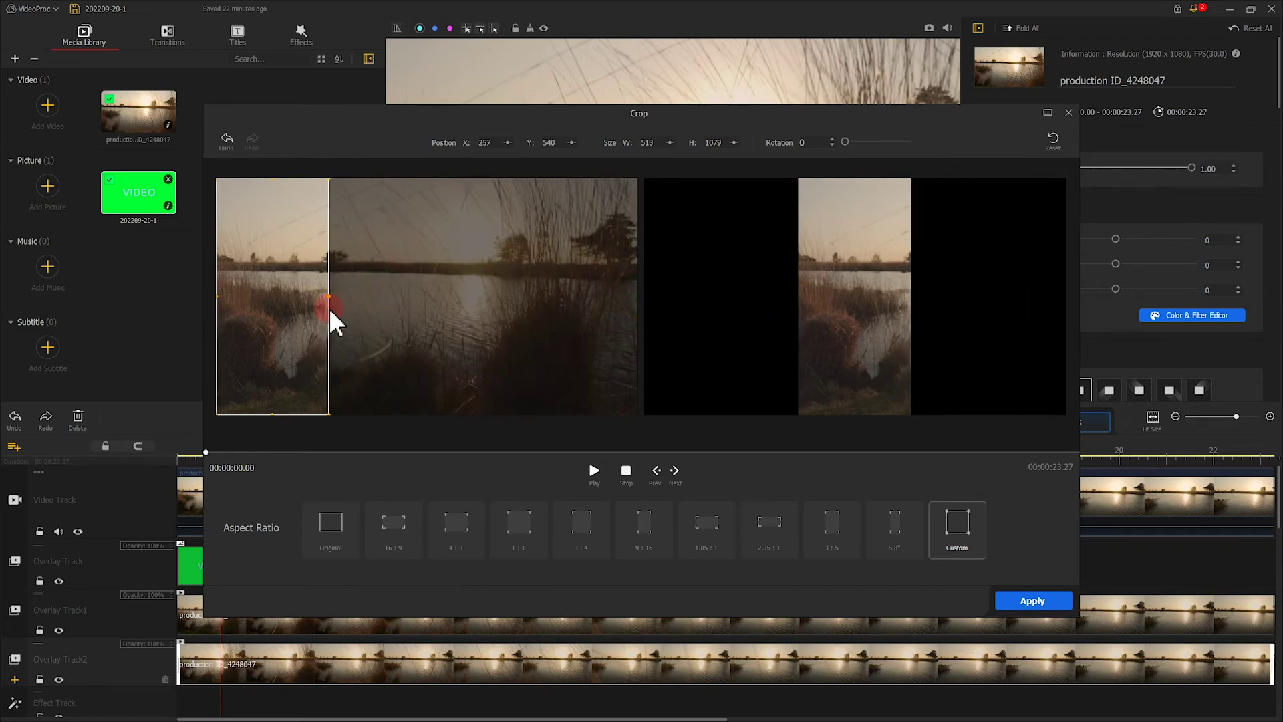
left_click(1032, 604)
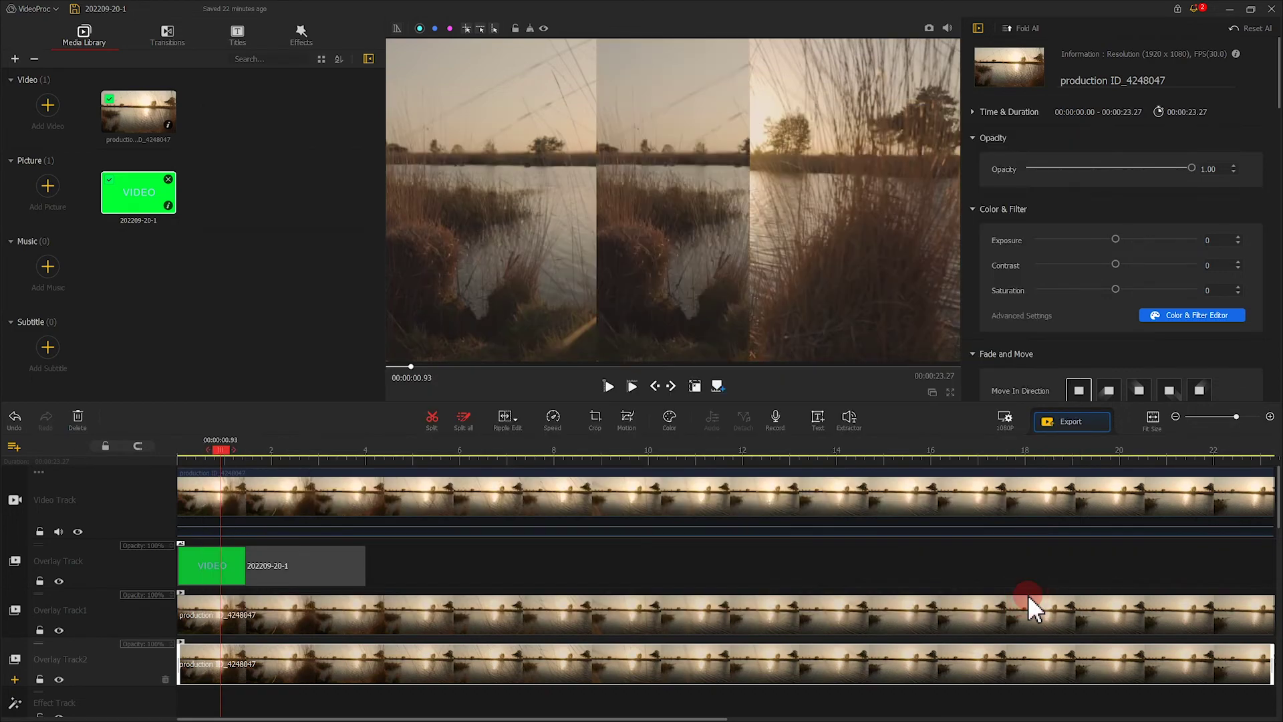
left_click(703, 386)
left_click_drag(705, 328, 501, 313)
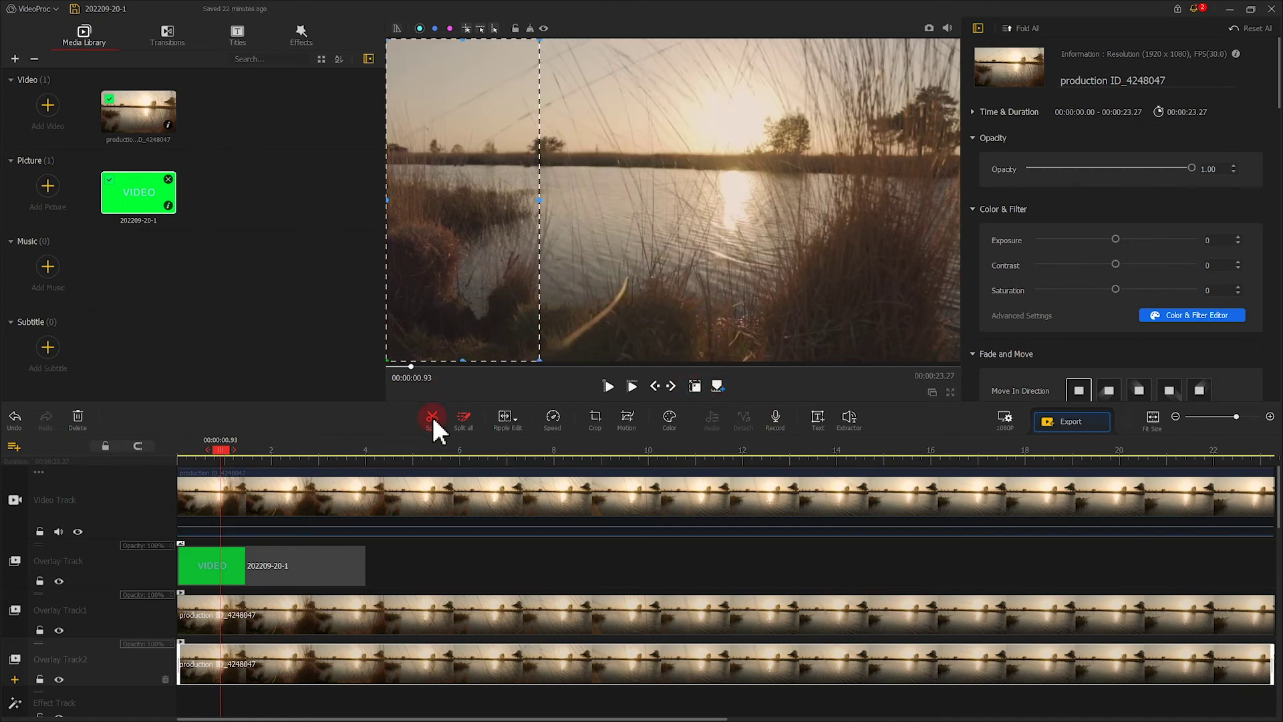
Crop the Overlay Track1 lake copy to a narrow strip and move it to the frame's right edge
left_click(229, 610)
left_click(607, 418)
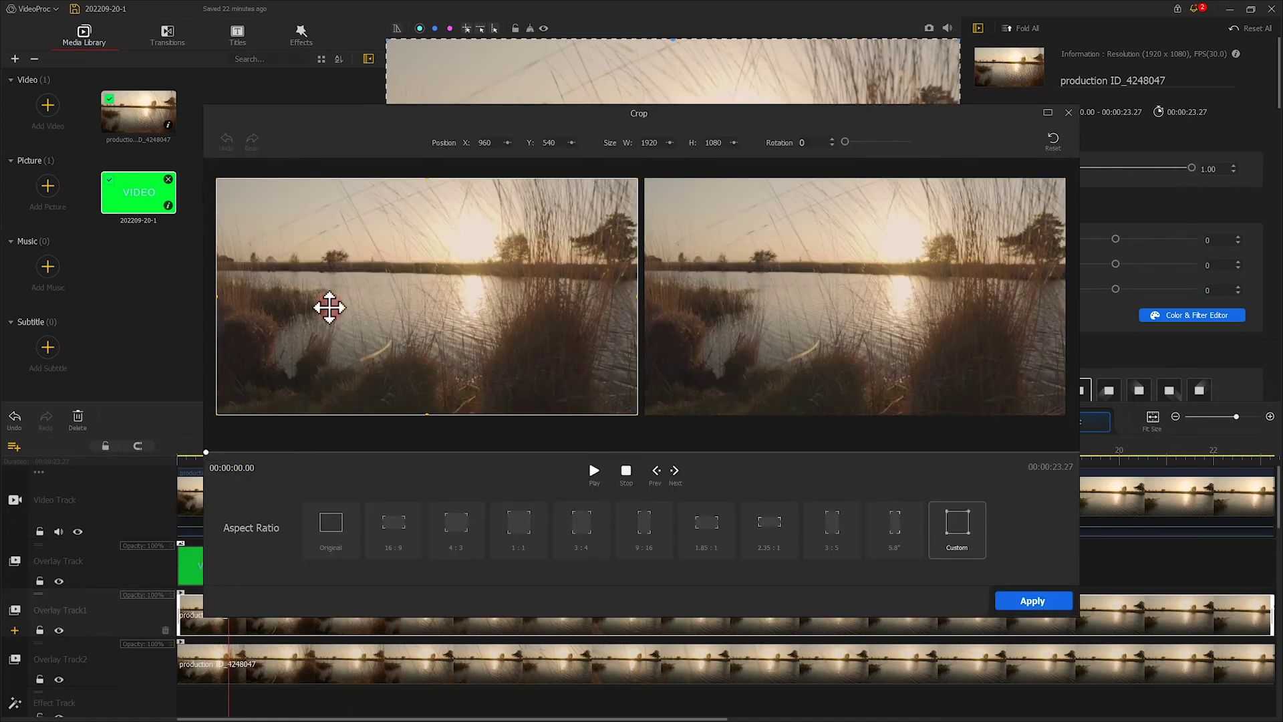
left_click(216, 302)
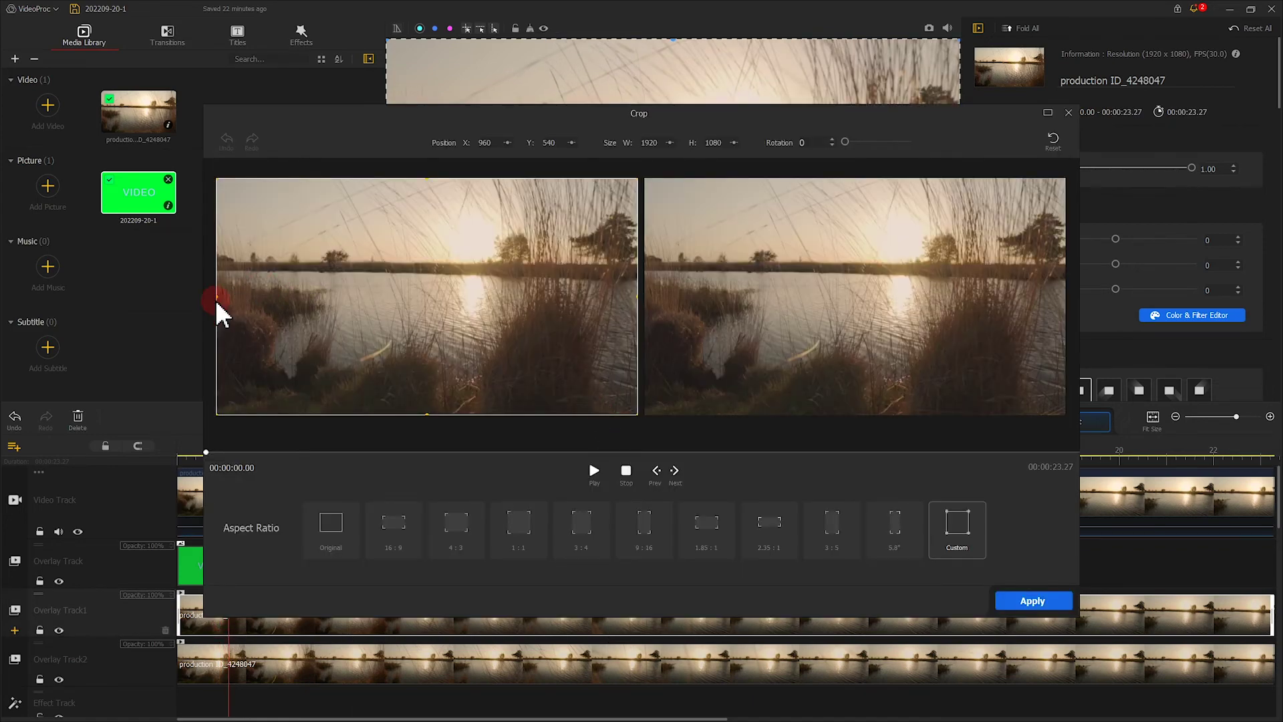
left_click_drag(218, 295, 519, 314)
left_click(1037, 596)
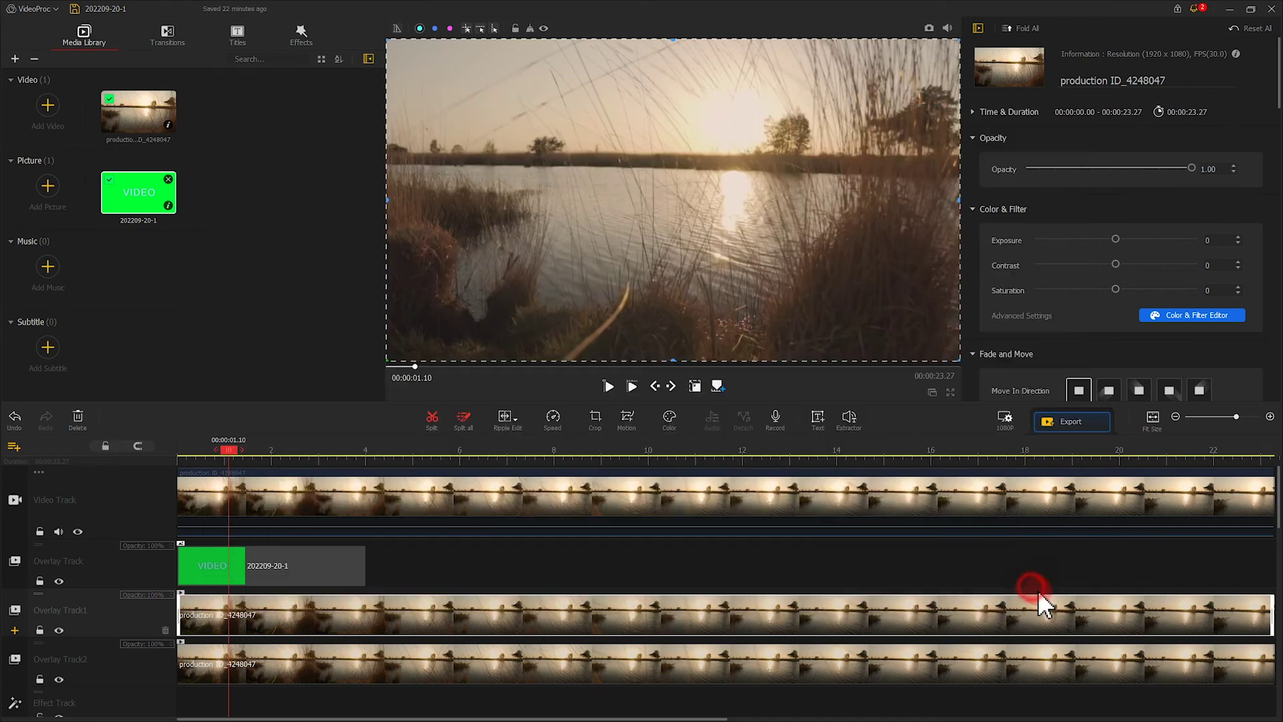
left_click(695, 386)
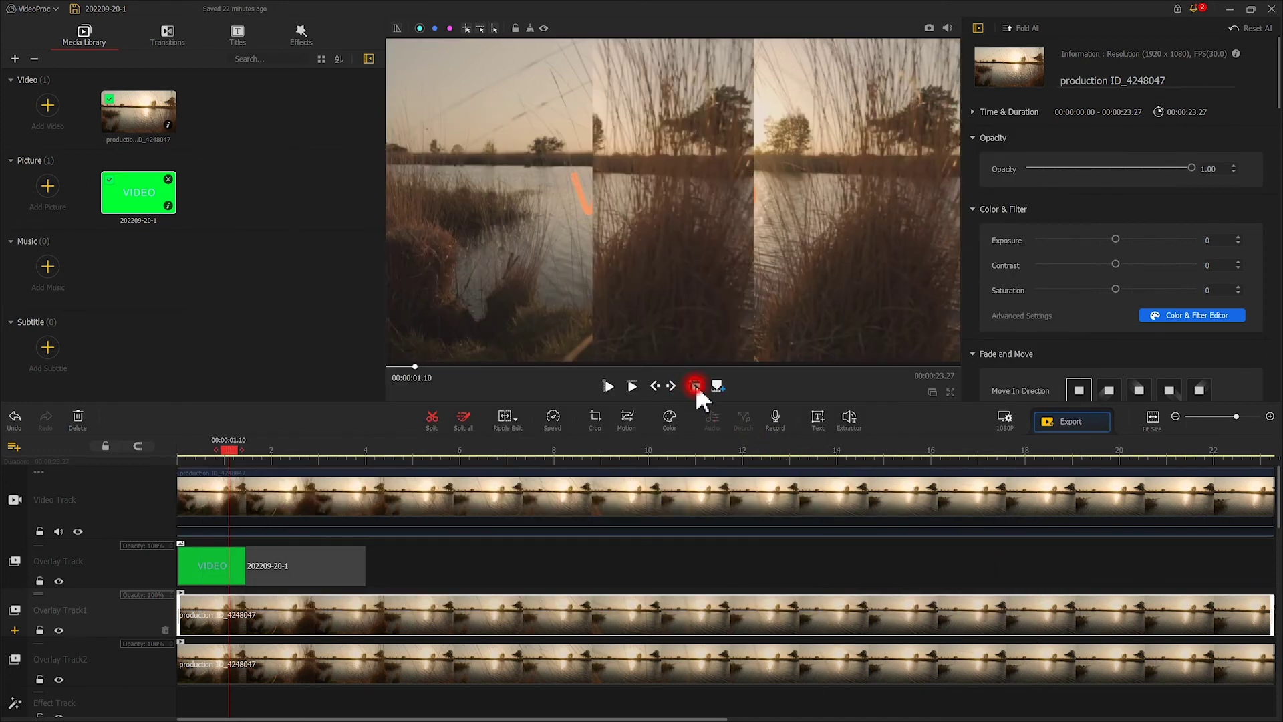
left_click_drag(694, 315, 897, 309)
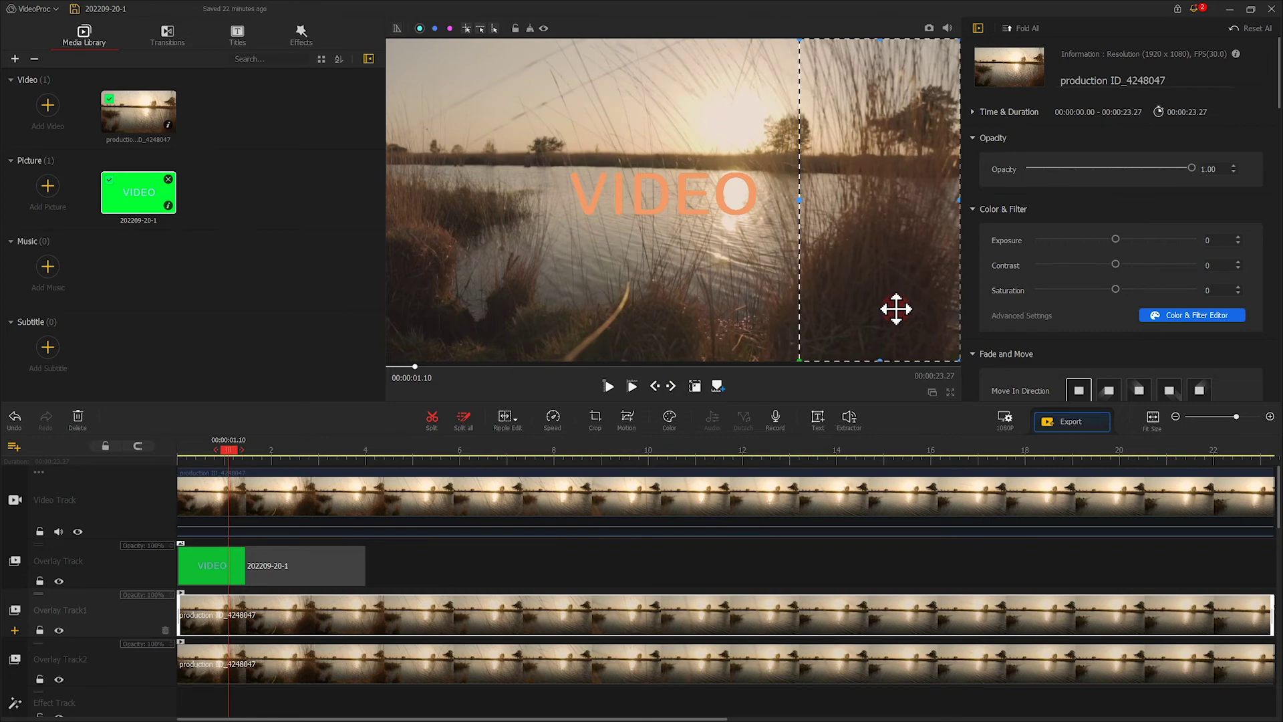
left_click_drag(230, 450, 153, 465)
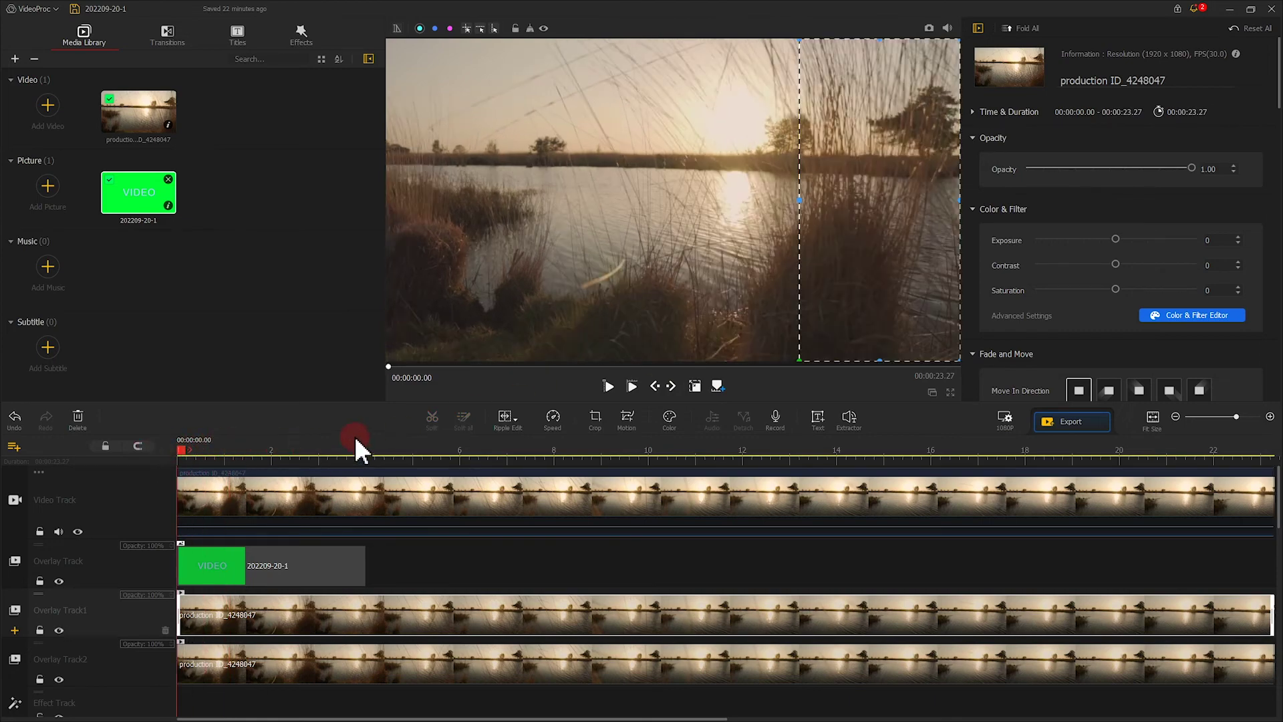
left_click(605, 385)
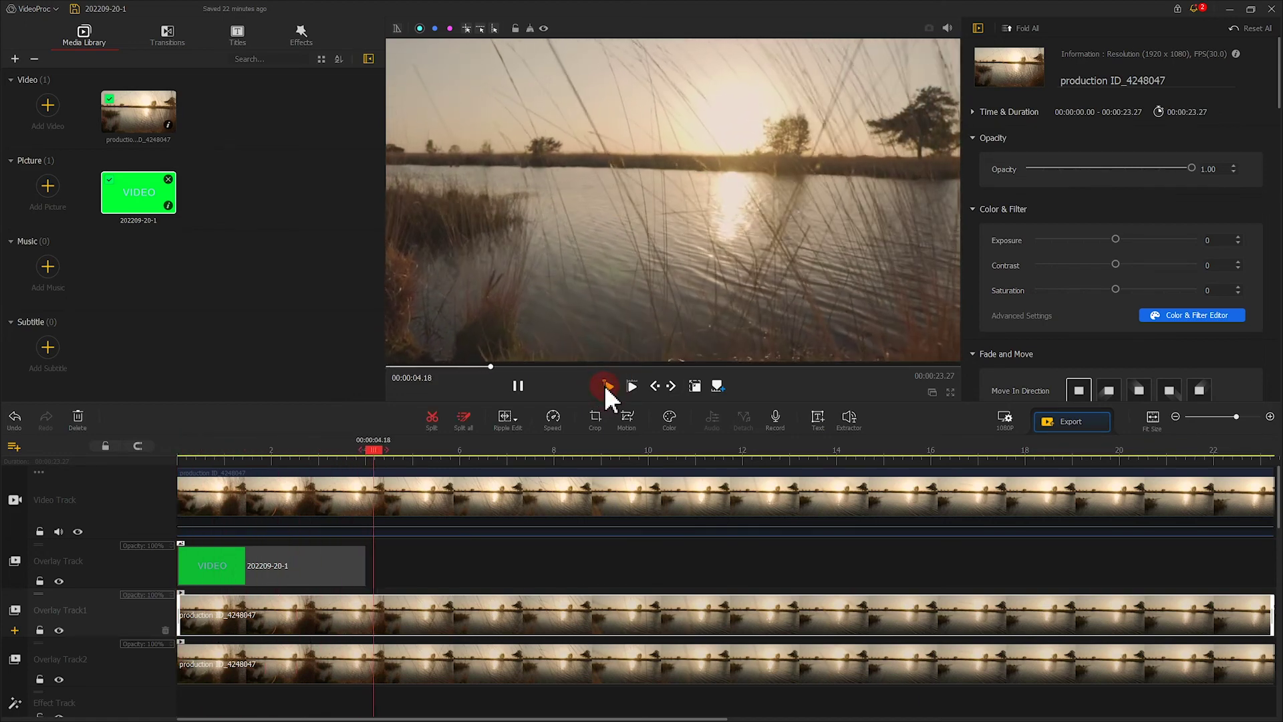
left_click(520, 387)
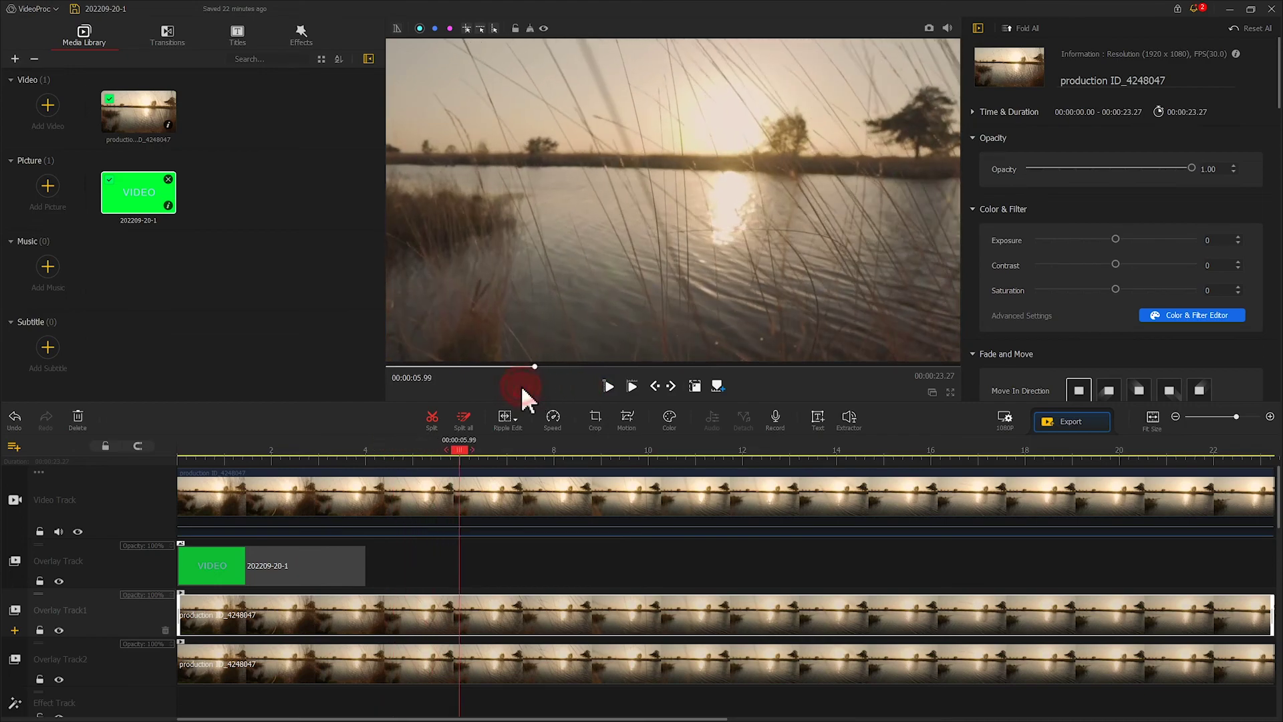